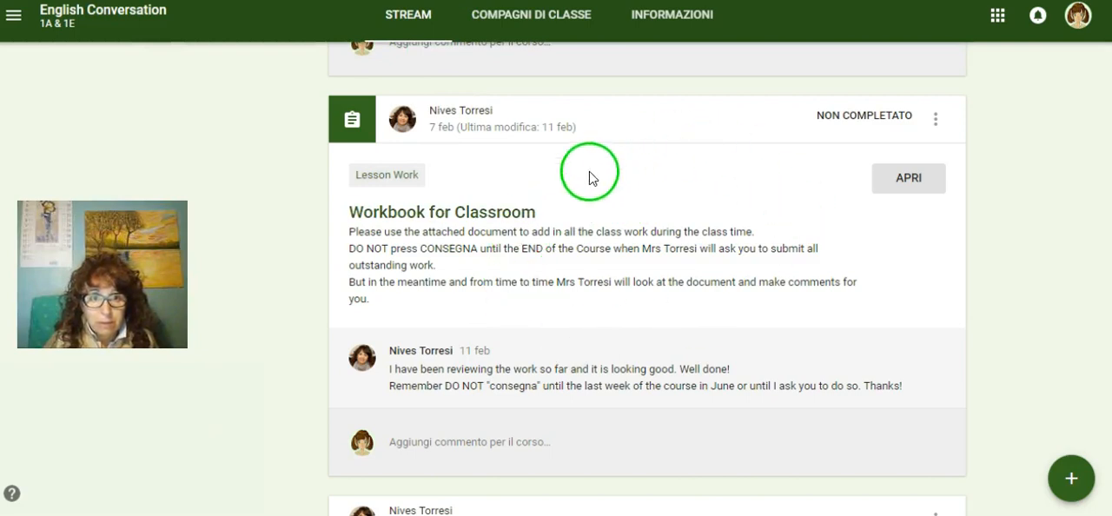
Step: Open the Workbook for Classroom assignment and its attached Class Workbook document
left_click(910, 182)
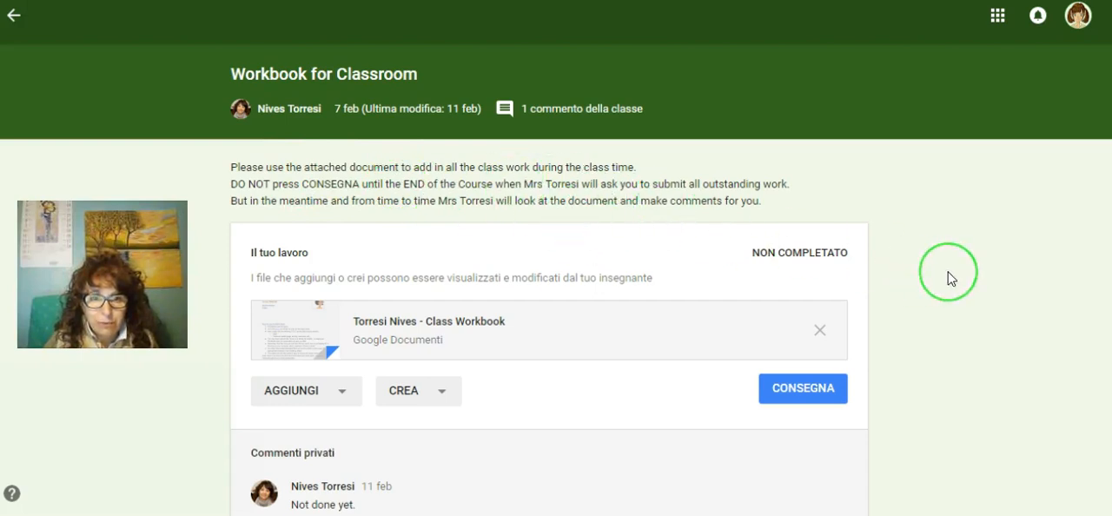
scroll(949, 280, "down", 1)
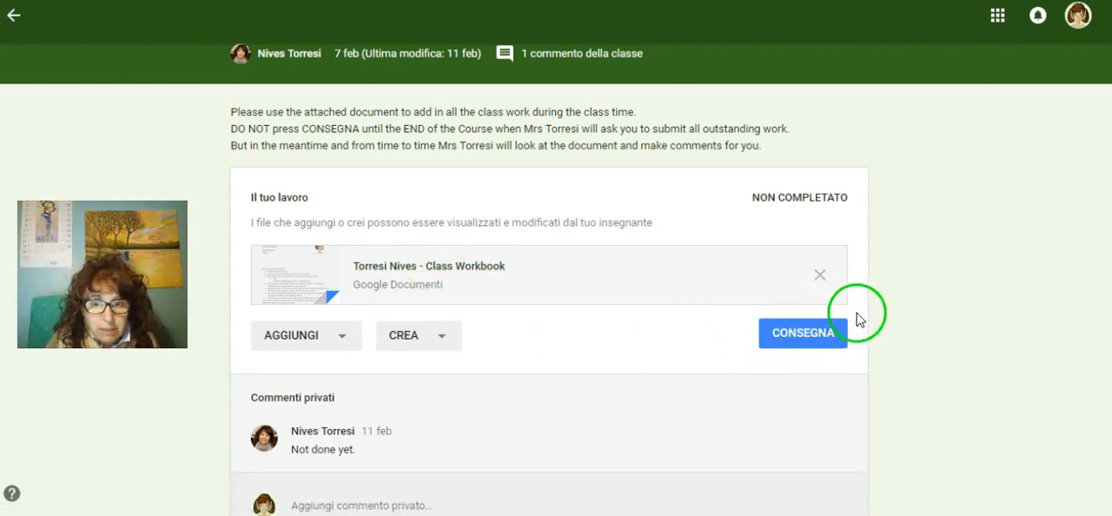
left_click(405, 267)
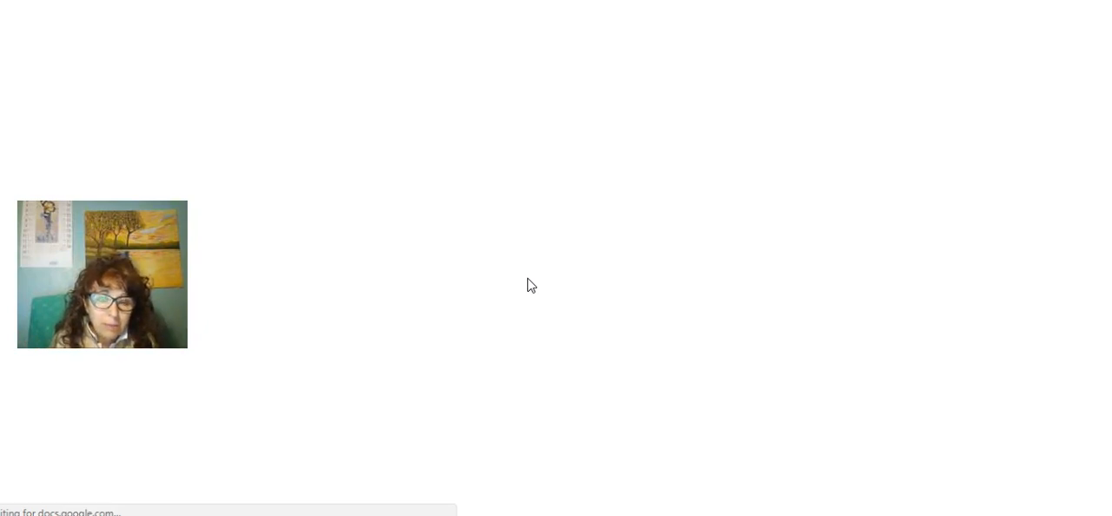
left_click(536, 278)
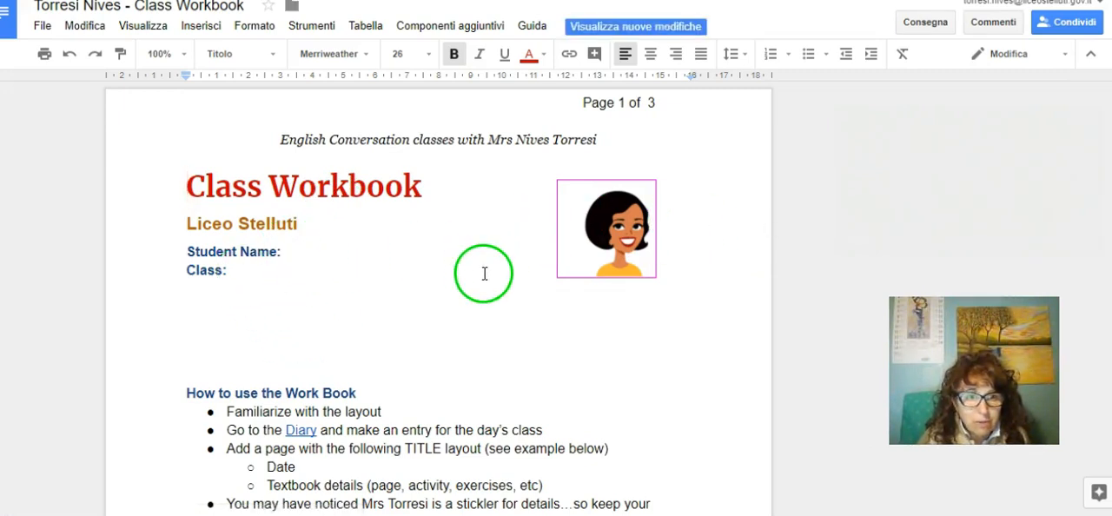
Step: Fill in the student's full name and enter 1A as the class on the workbook's cover page
left_click(310, 251)
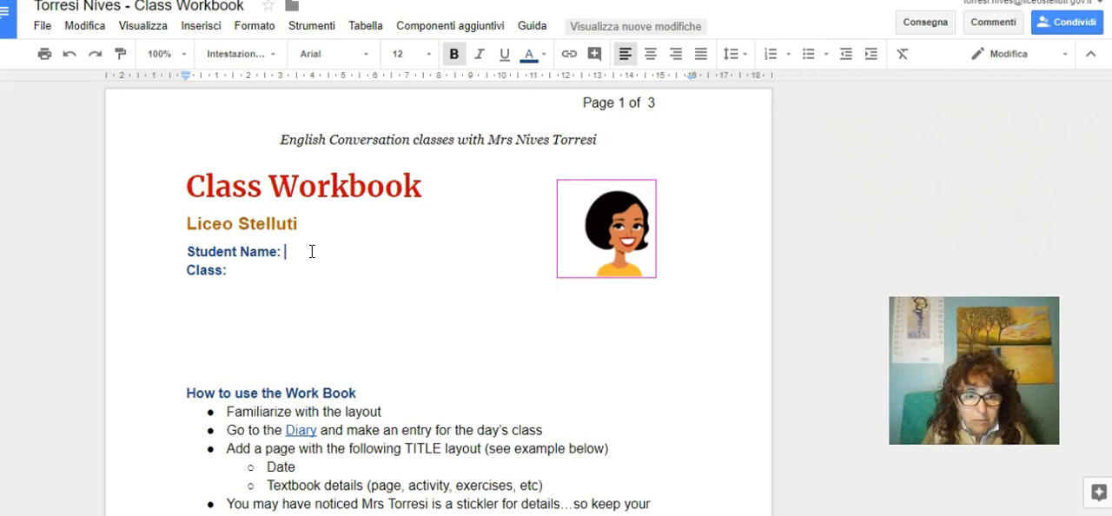
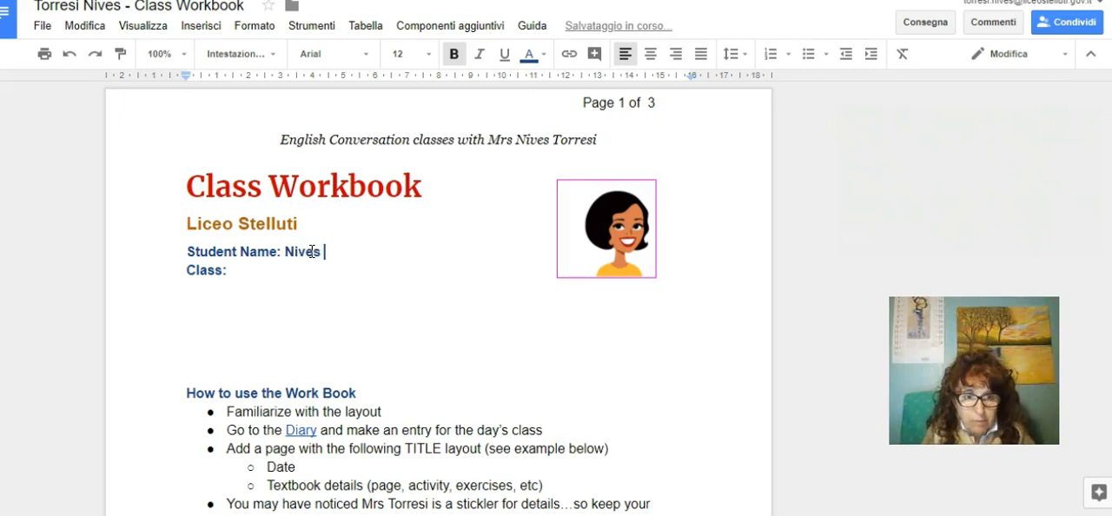
left_click(275, 270)
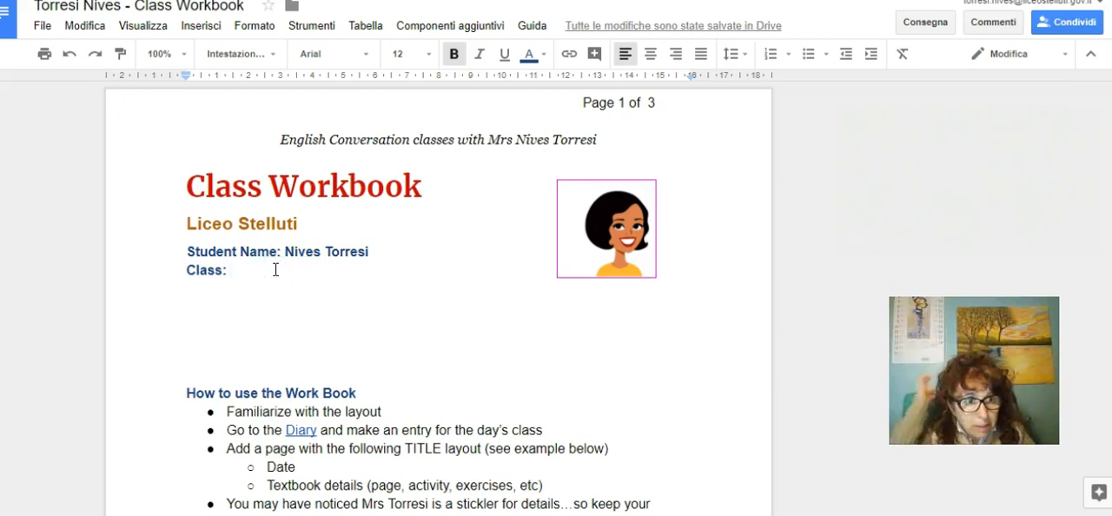
type("1")
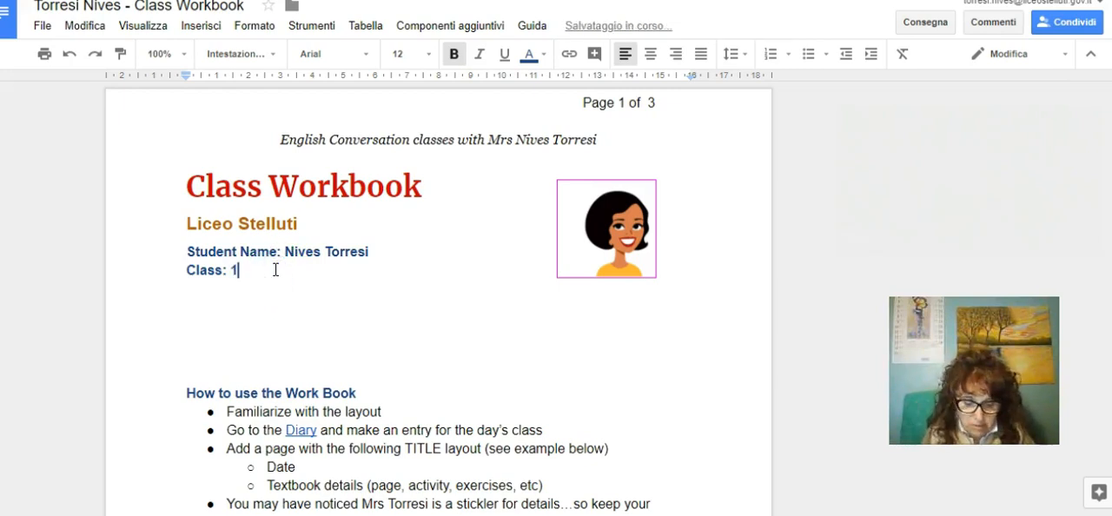
type("A")
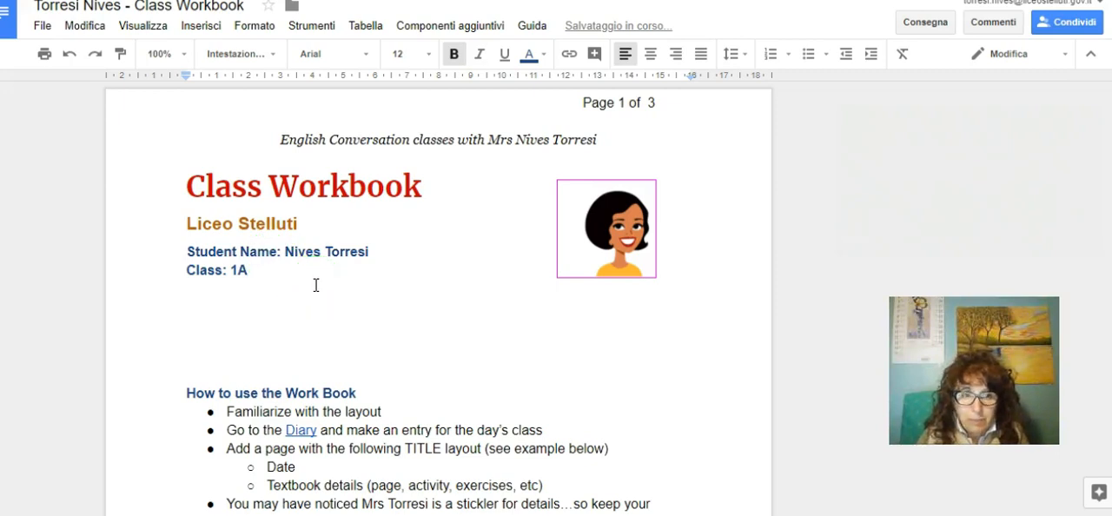
left_click(347, 281)
Step: Follow the Diary link in the How to use the Work Book instructions to reach the DIARY Entries table
scroll(368, 277, "down", 3)
left_click(302, 257)
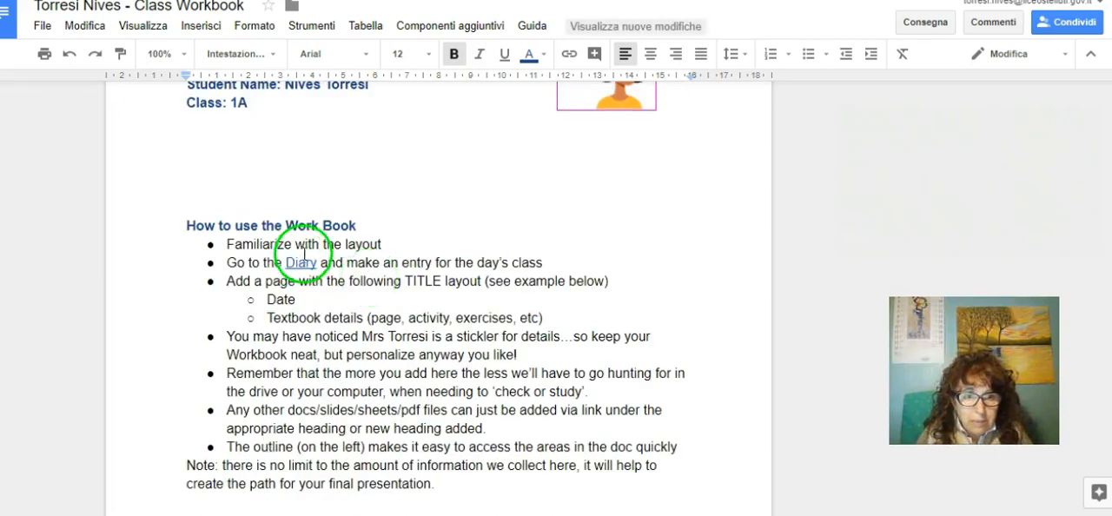
scroll(325, 227, "down", 1)
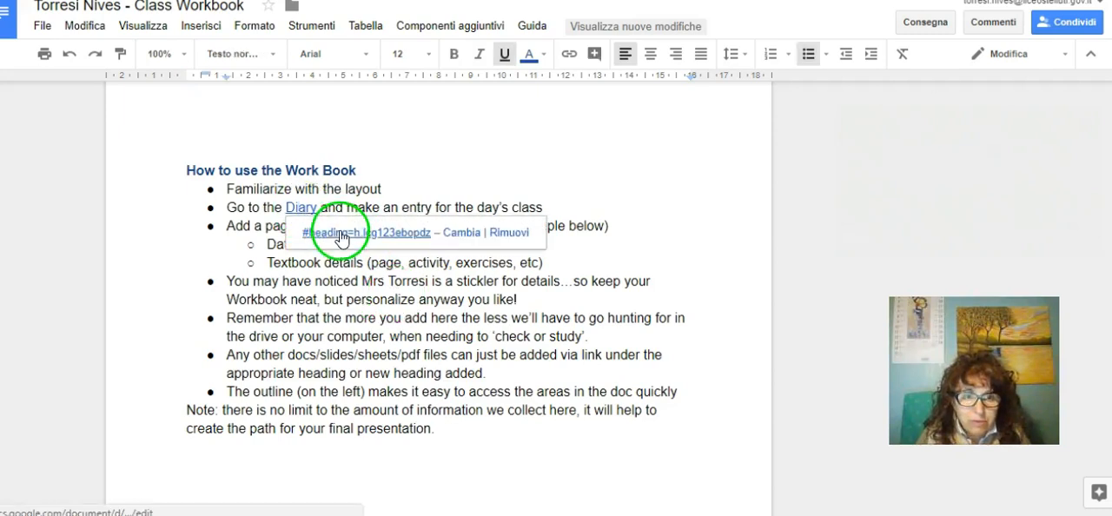
left_click(339, 231)
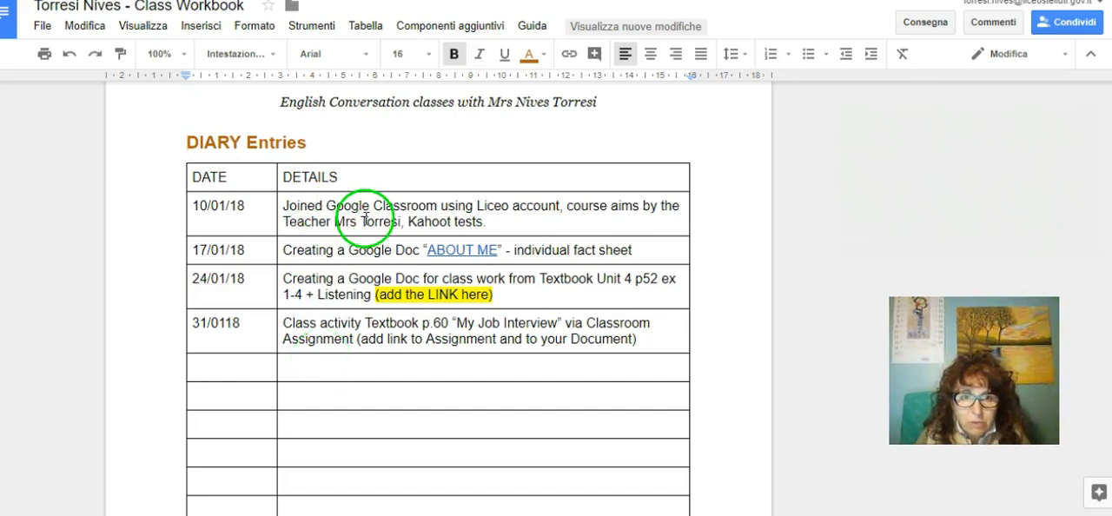
Step: Remove the existing link from "ABOUT ME" in the 17/01/18 diary entry and start inserting a new link on that text
left_click(455, 252)
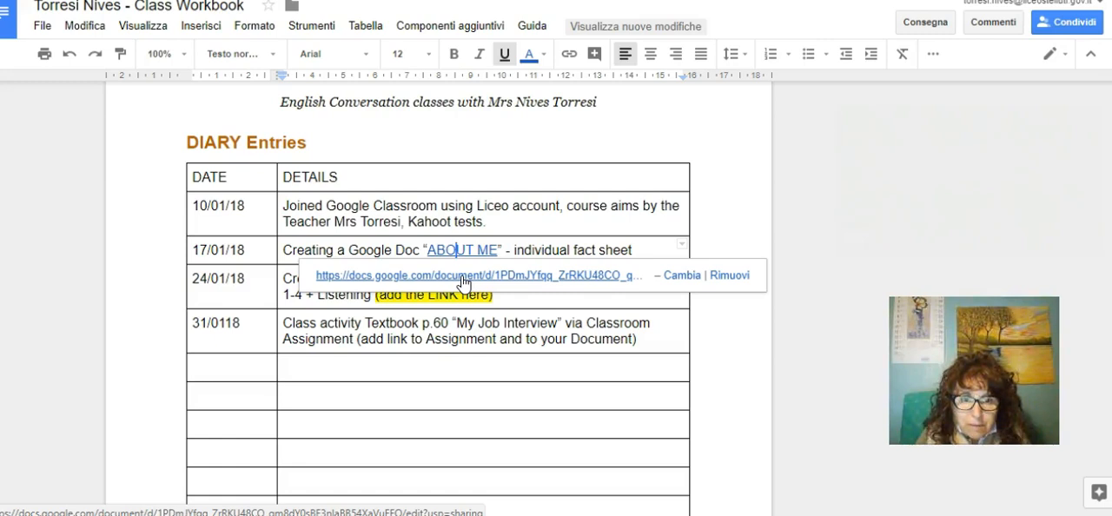
left_click(729, 275)
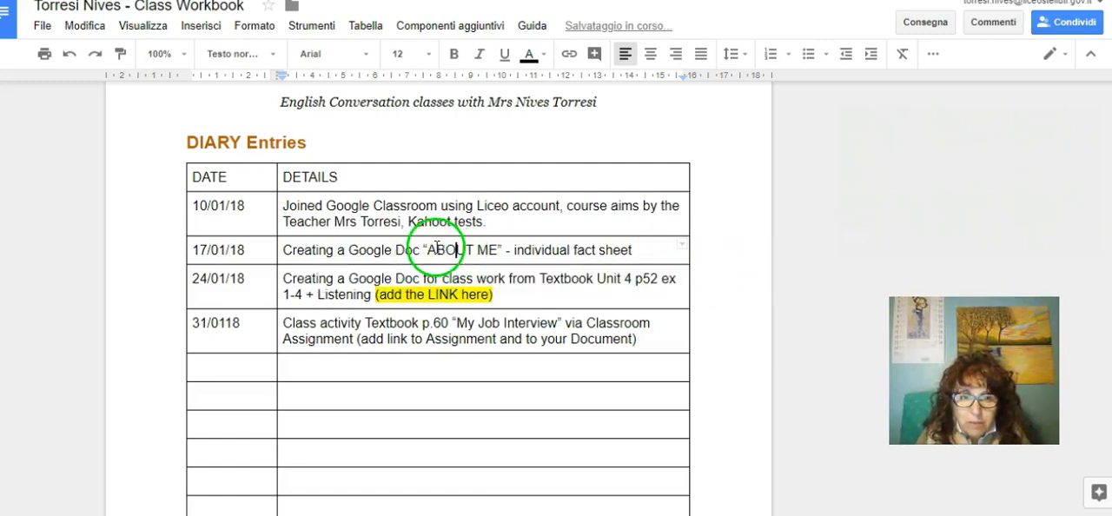
left_click_drag(430, 249, 495, 249)
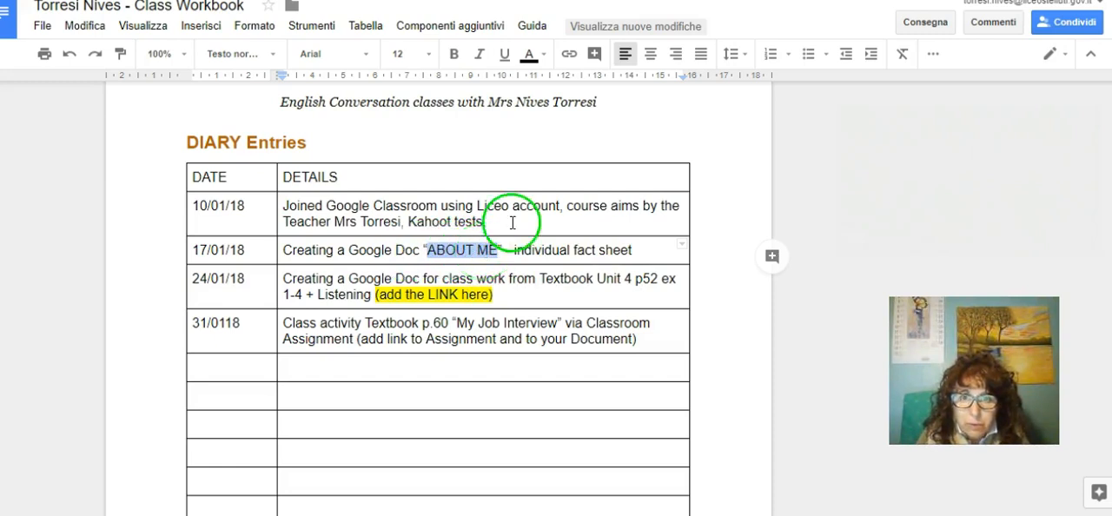
left_click(567, 55)
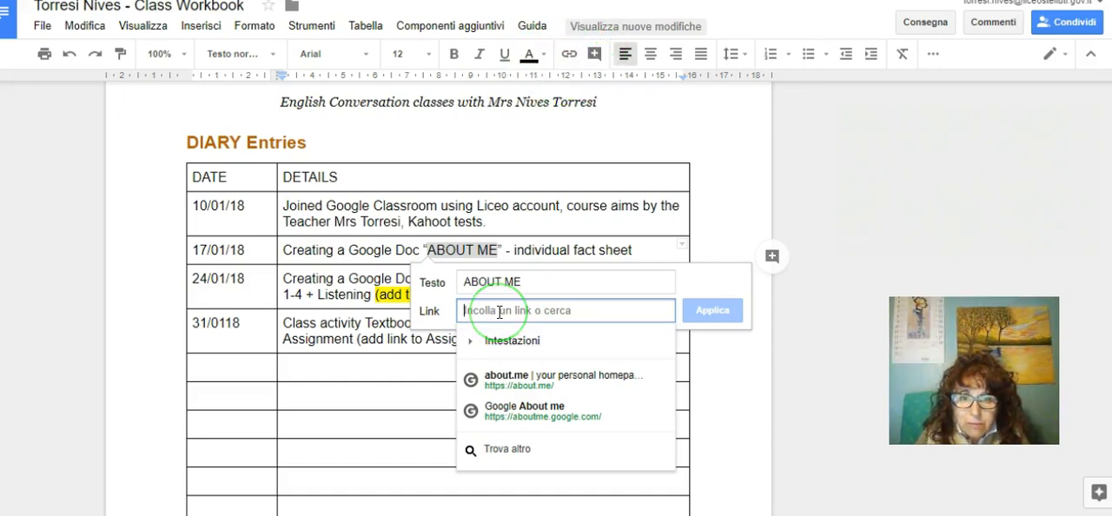
left_click(472, 344)
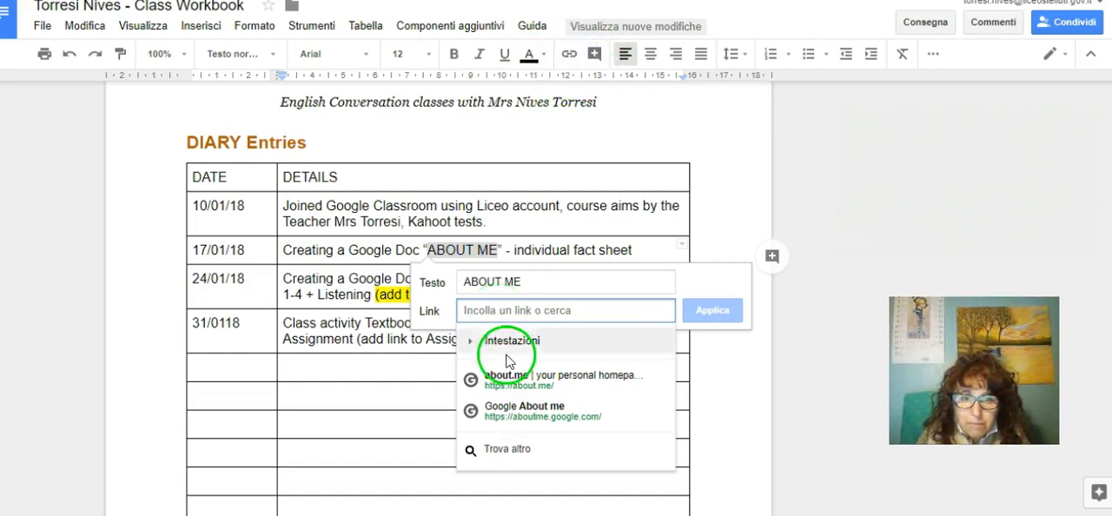
left_click(472, 344)
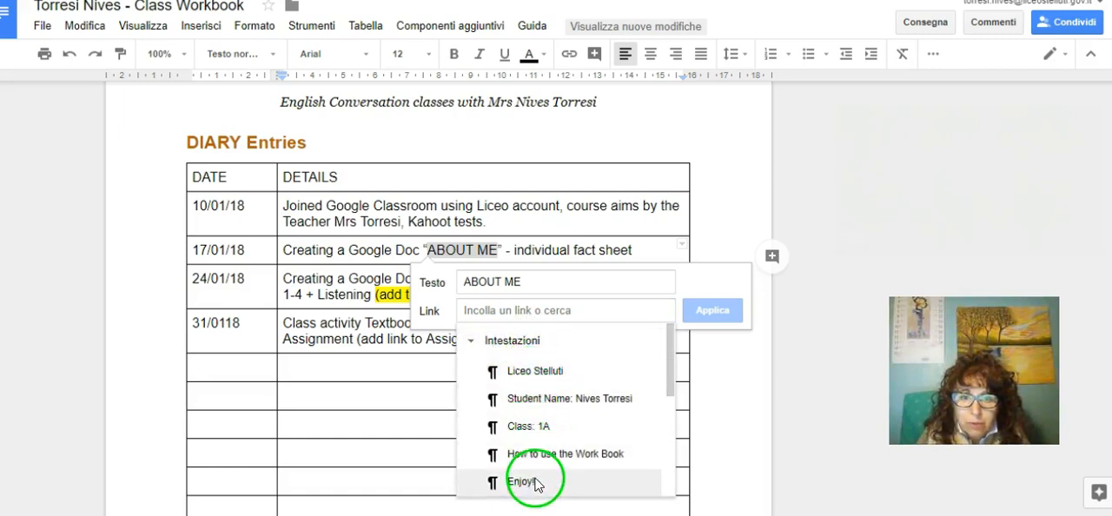
left_click(472, 343)
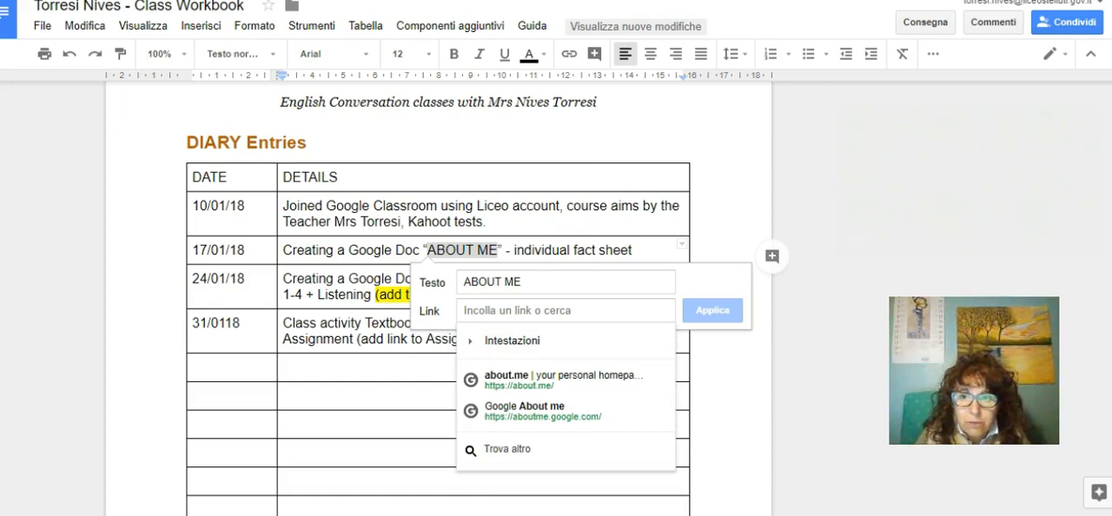
Step: Switch to Google Drive and copy the sharing link of the About Me Fact Sheet document
key("ctrl+shift+Tab")
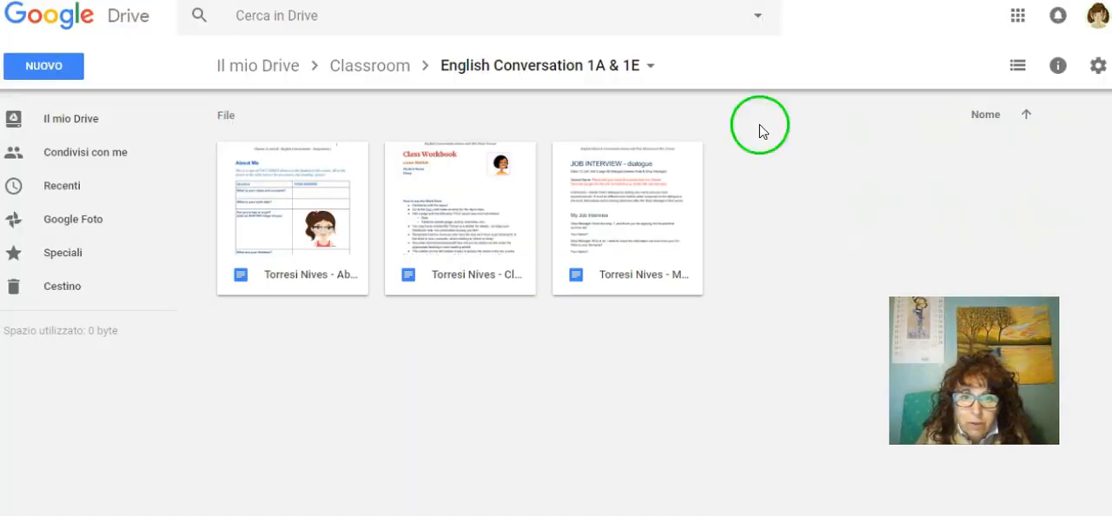
left_click(301, 284)
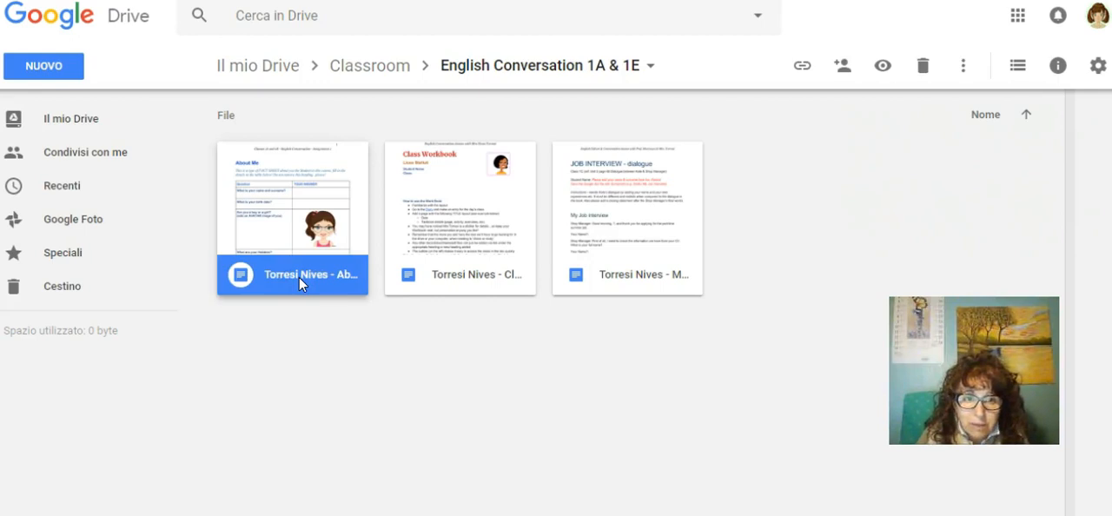
right_click(289, 277)
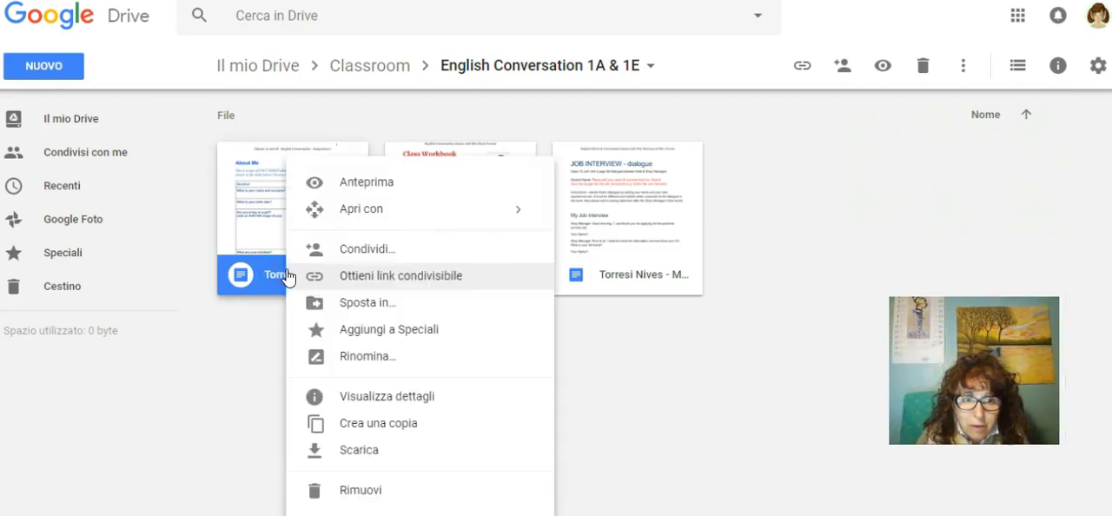
left_click(370, 251)
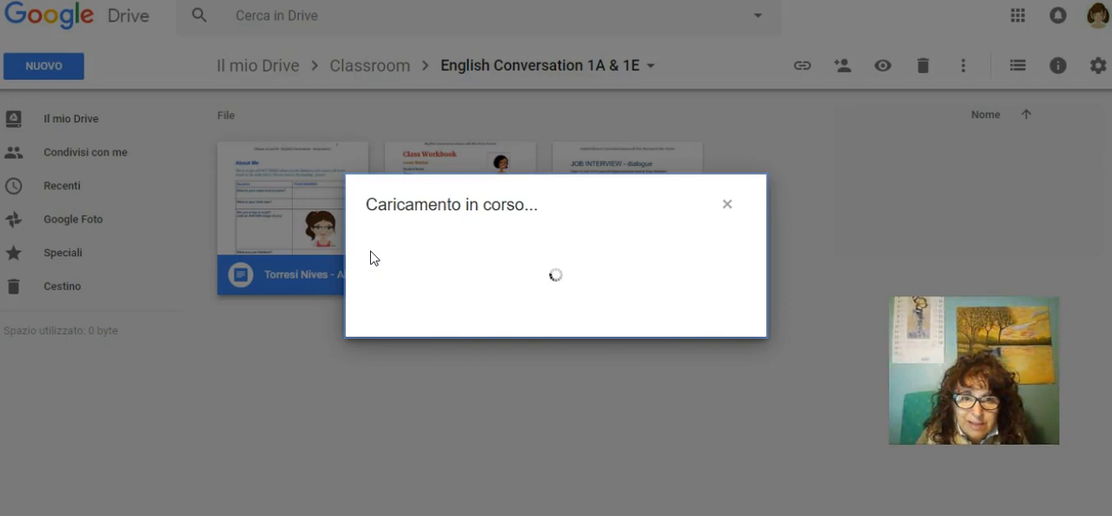
left_click(705, 183)
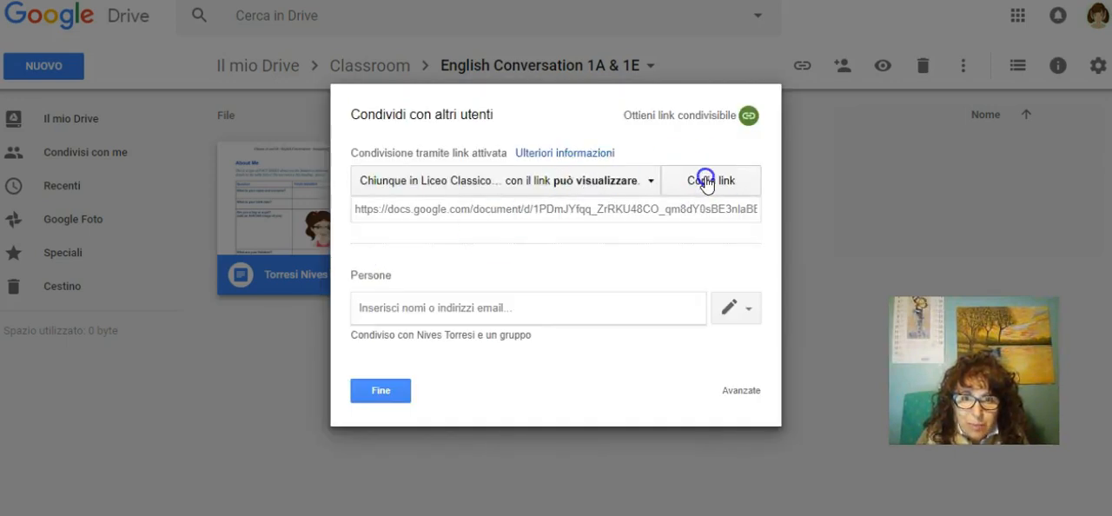
left_click(380, 391)
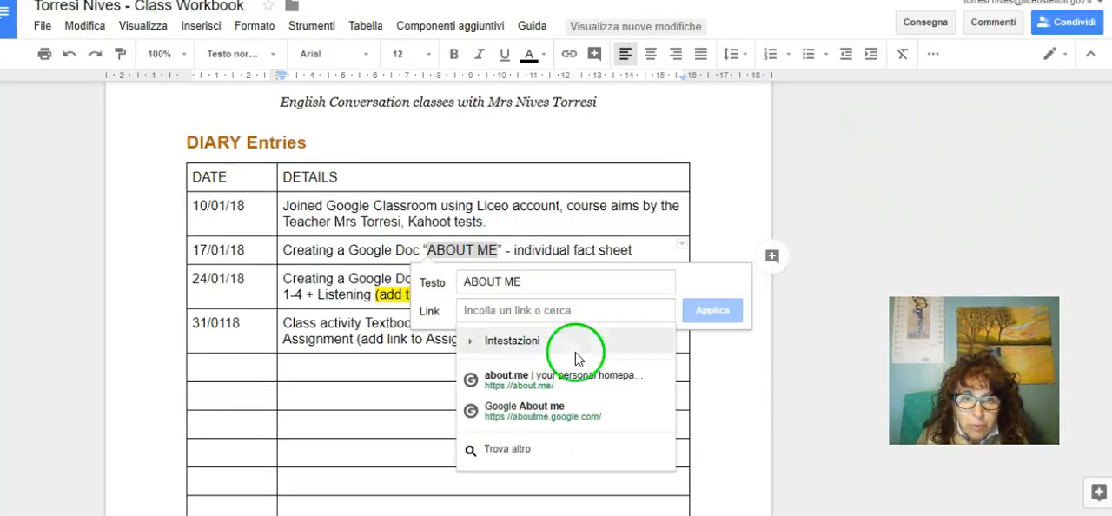
Step: Back in the Class Workbook, apply the copied link to "ABOUT ME", open it to test it, and return to the workbook
left_click(496, 308)
key("ctrl+v")
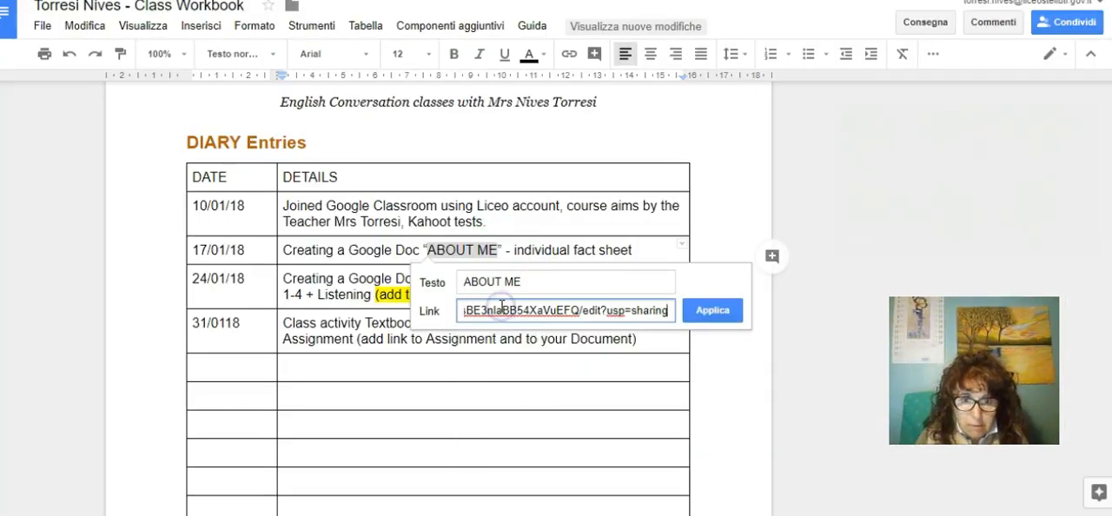
left_click(712, 304)
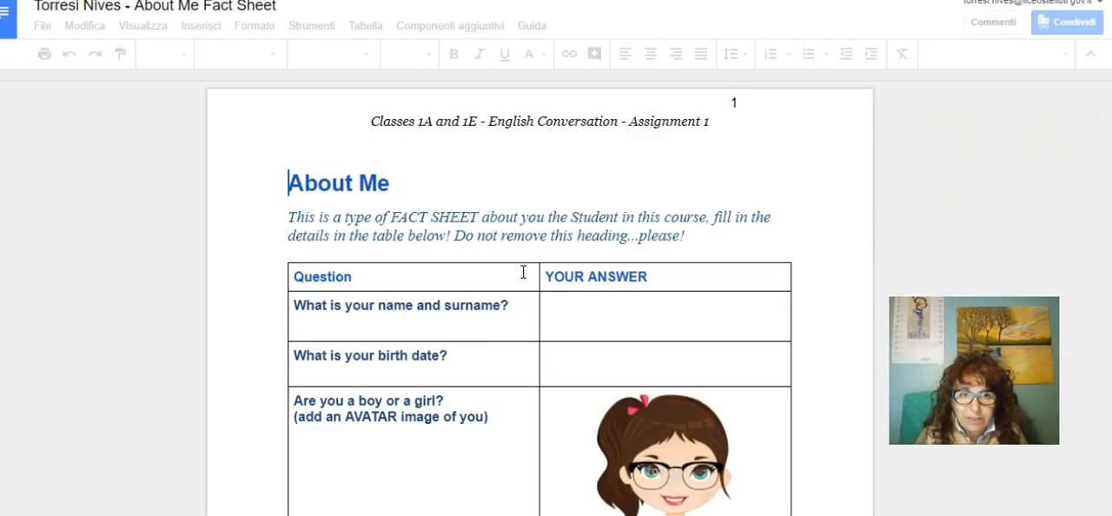
left_click(654, 402)
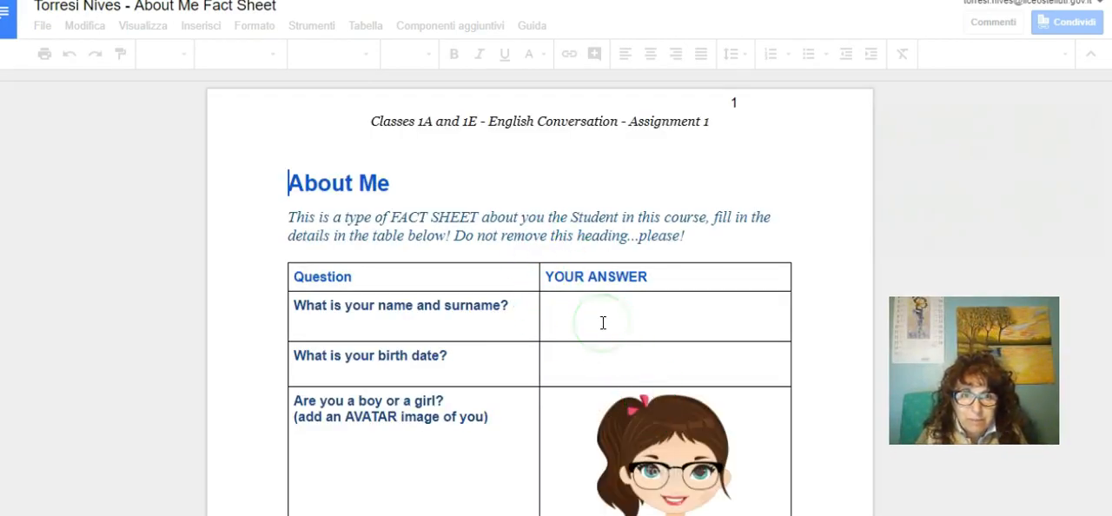
key("ctrl+shift+Tab")
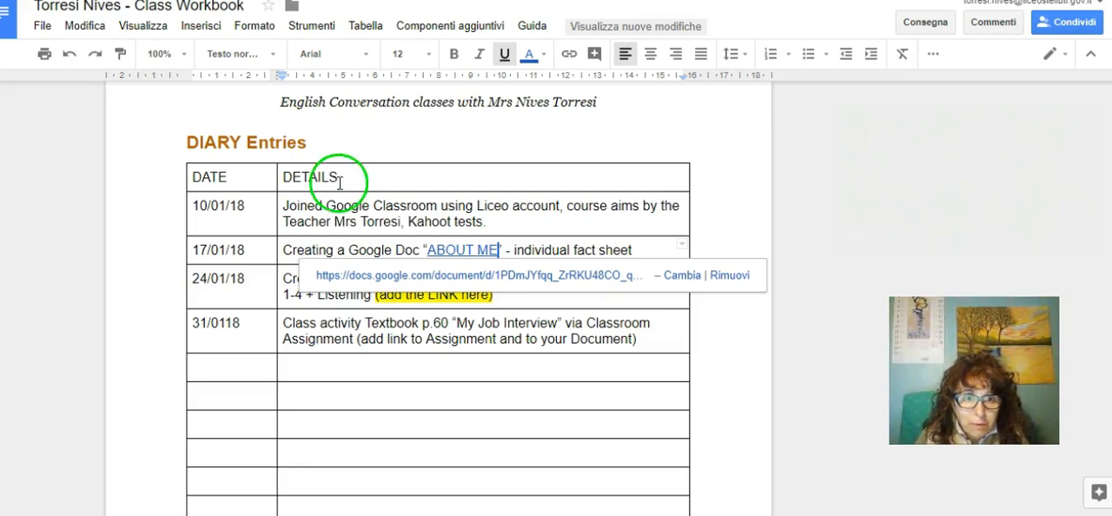
Step: Remove the yellow highlight from "(add the LINK here)" in the 24/01/18 diary entry
left_click(502, 292)
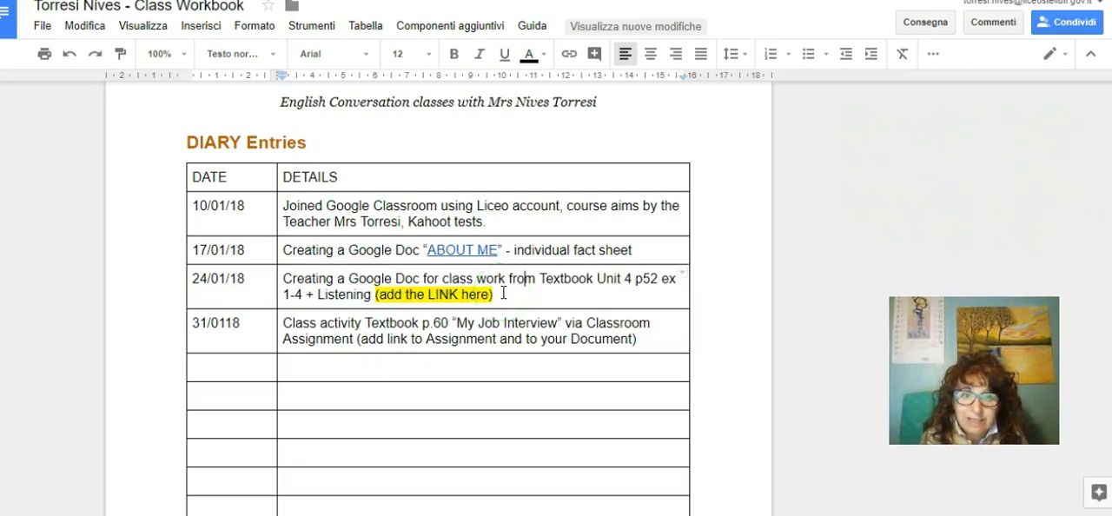
left_click(381, 296)
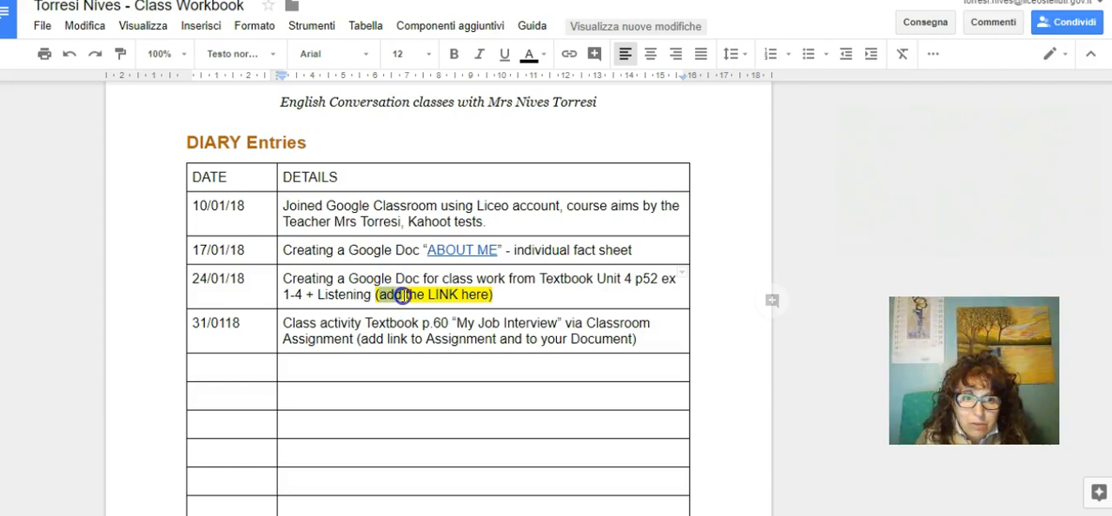
left_click_drag(402, 296, 470, 296)
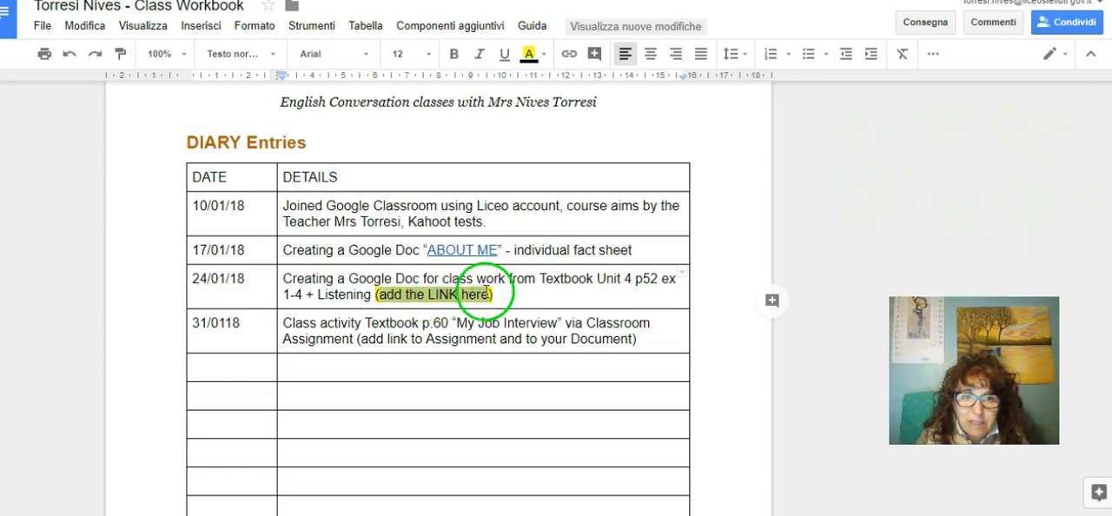
left_click(544, 54)
left_click(636, 87)
left_click(570, 115)
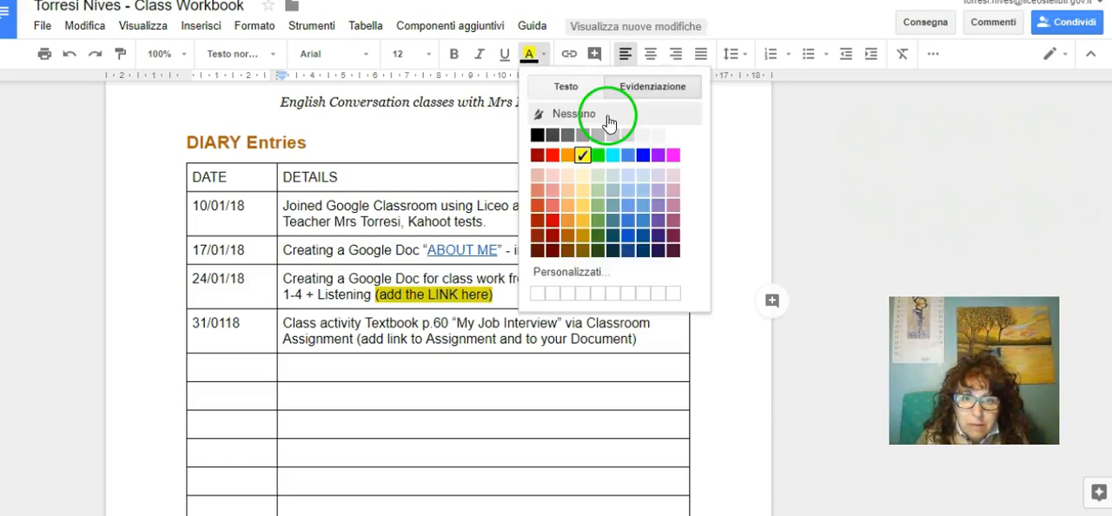
left_click(634, 90)
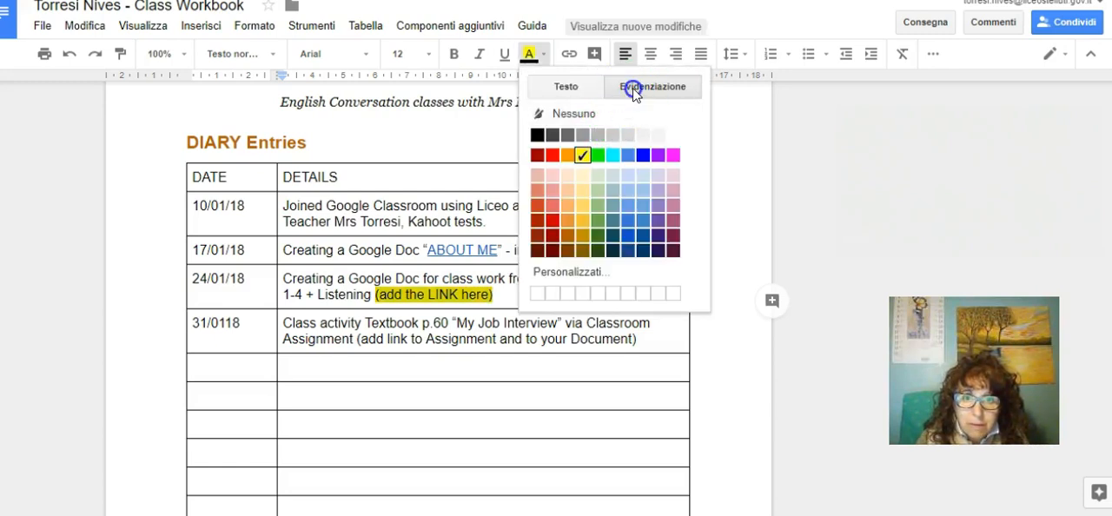
left_click(569, 115)
left_click(539, 296)
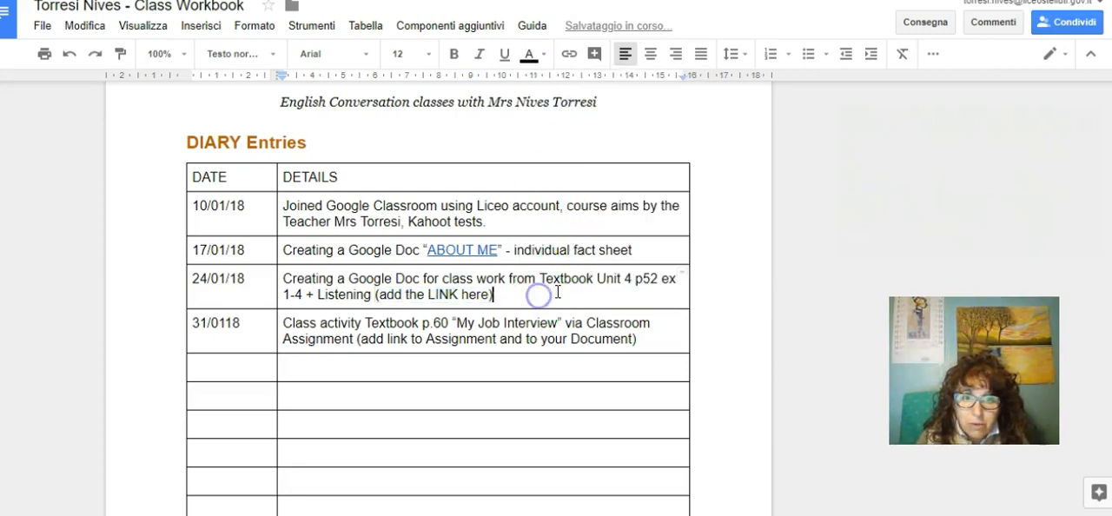
Step: Select "add the LINK here" in the 24/01/18 diary entry and start inserting a link on it
left_click(437, 295)
left_click_drag(437, 295, 454, 295)
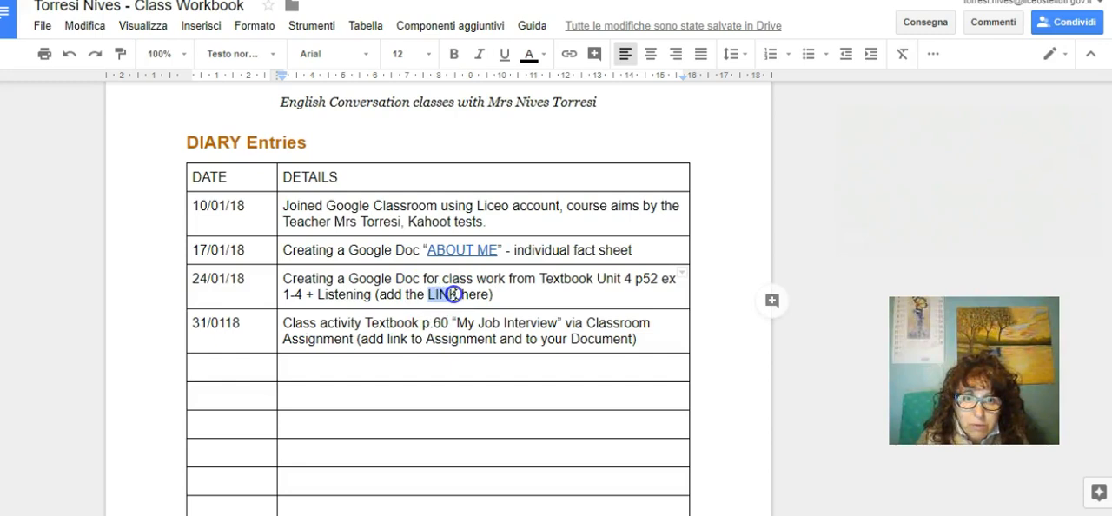
left_click(378, 293)
left_click_drag(377, 294, 429, 290)
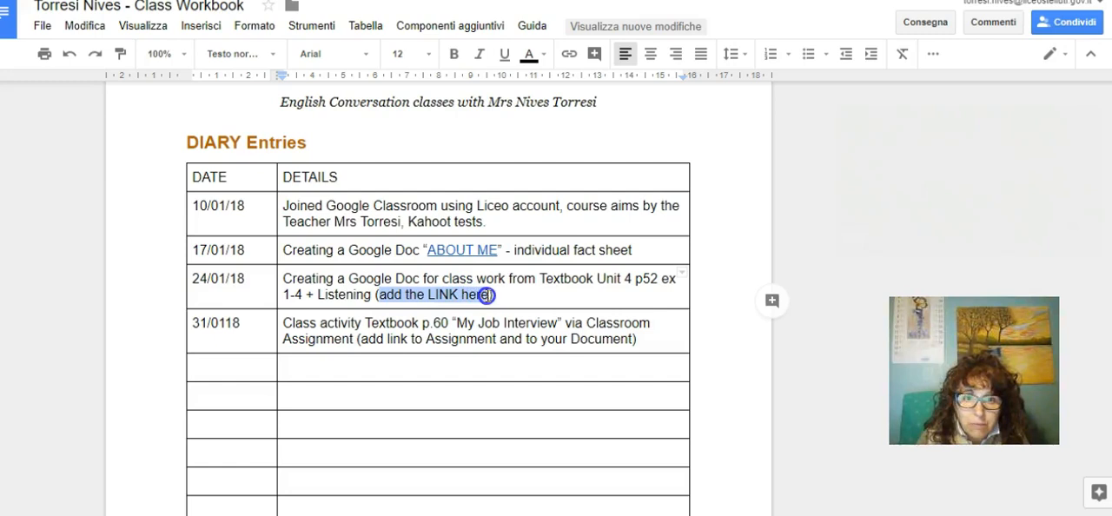
left_click(570, 54)
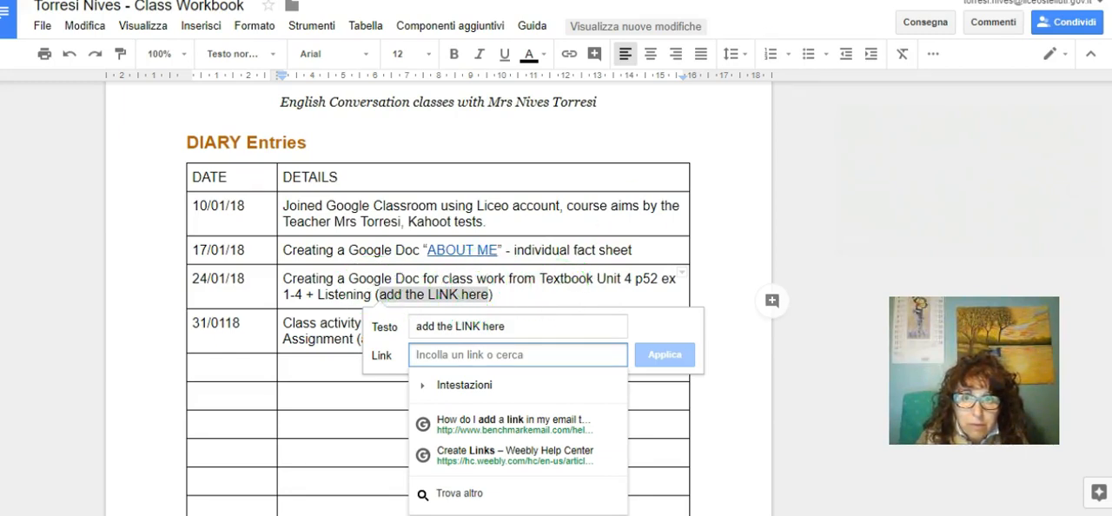
Step: Switch to Google Drive and create a blank Google Docs document in the English Conversation 1A & 1E folder
key("ctrl+shift+Tab")
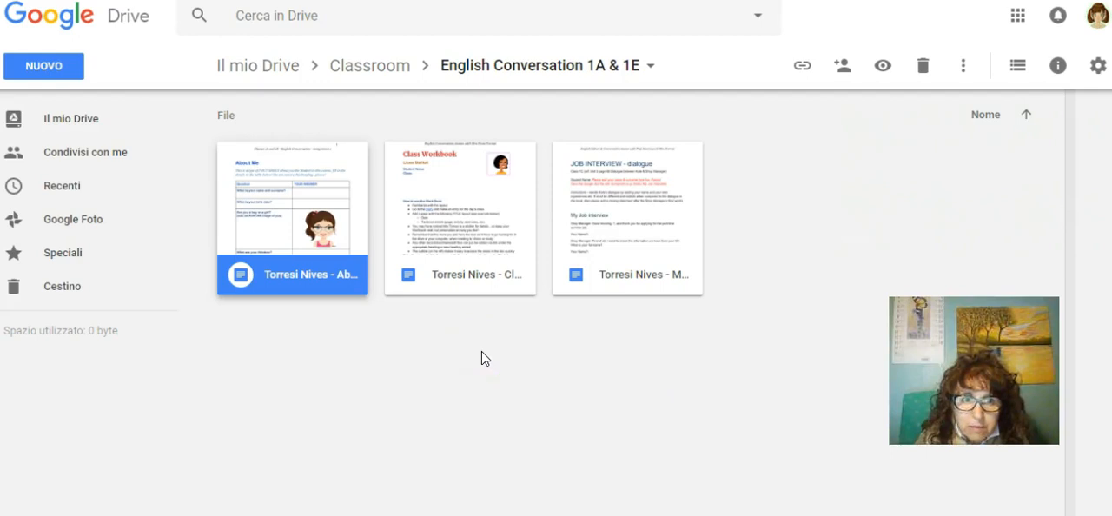
left_click(50, 70)
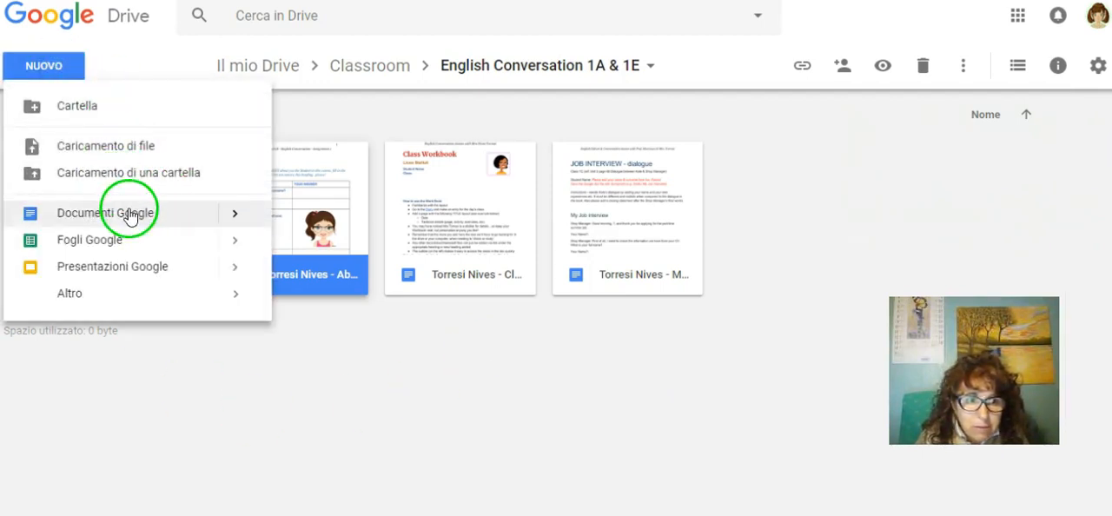
mouse_move(235, 216)
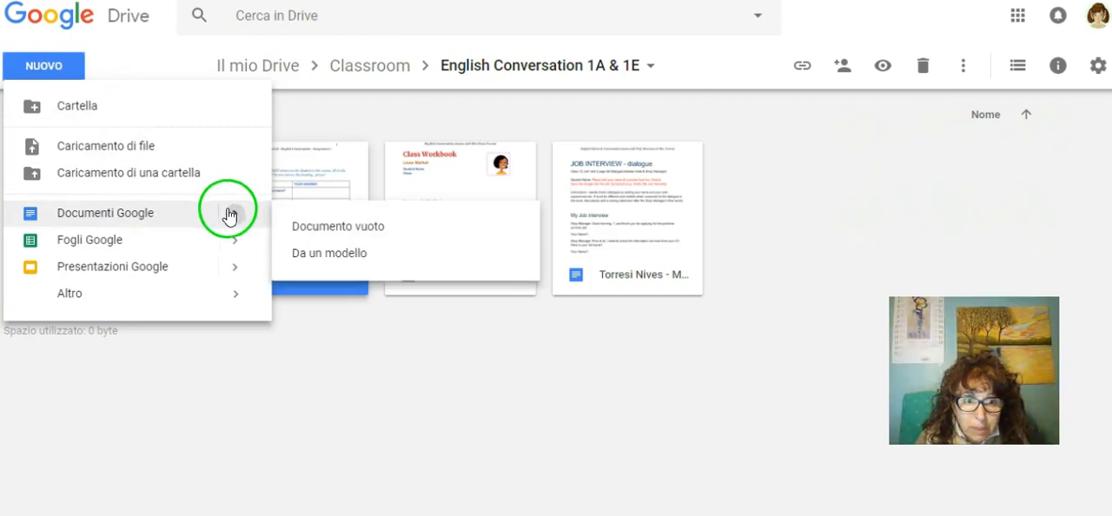
left_click(328, 227)
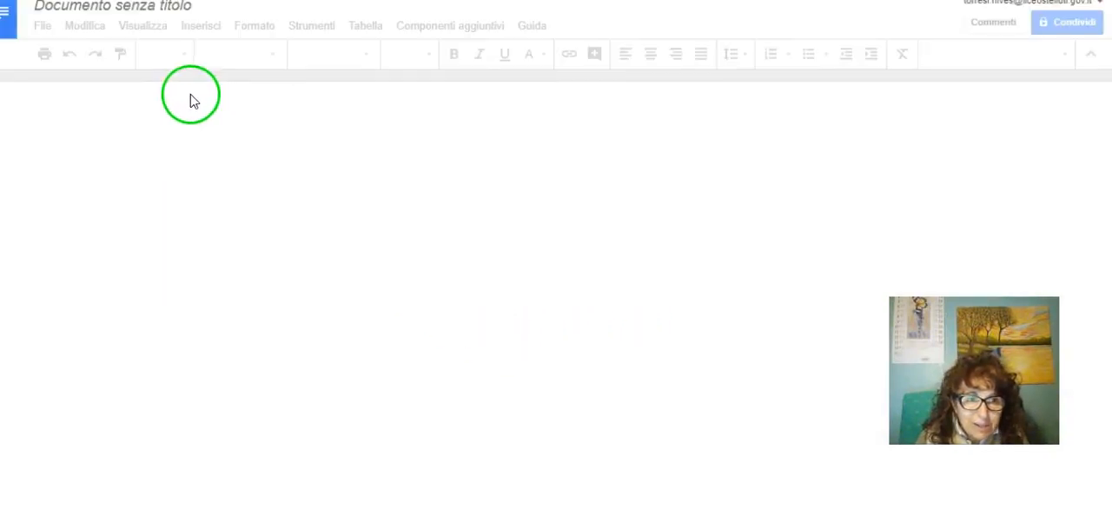
Step: Title the new document "Class work" and enter "TEXTBOOK ACTIVITIES" as its first line
left_click(96, 11)
left_click(90, 7)
type("Class work")
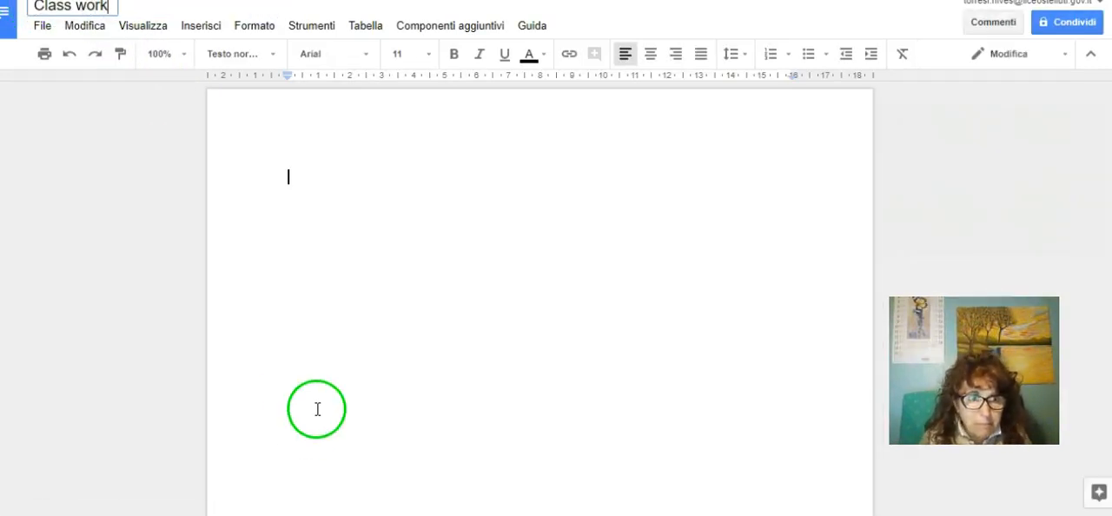
left_click(304, 179)
type("TEXTBOOK ACTIVITIES")
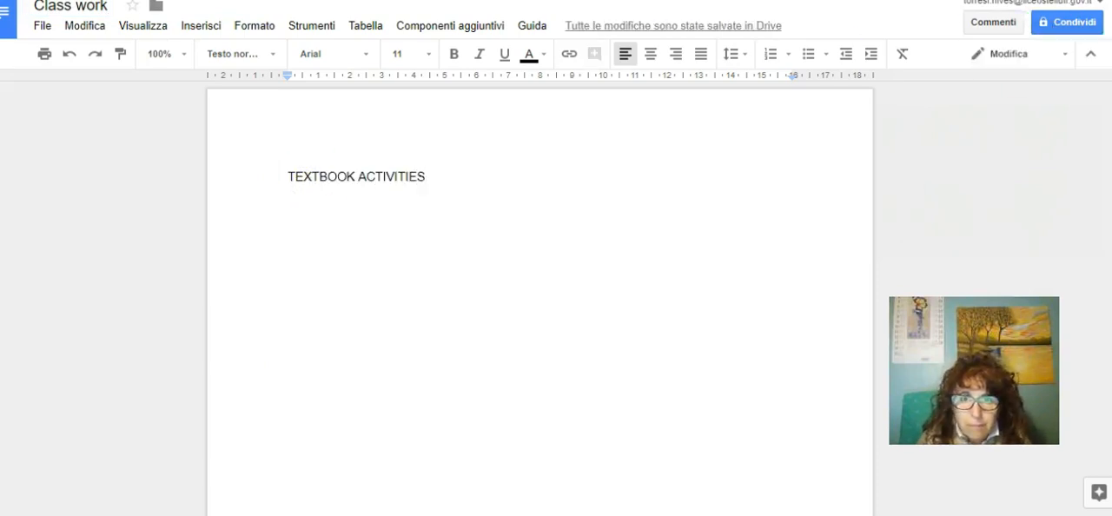
Step: Return to the Drive folder, refresh it and look at the options available for the Class work file
key("ctrl+w")
key("F5")
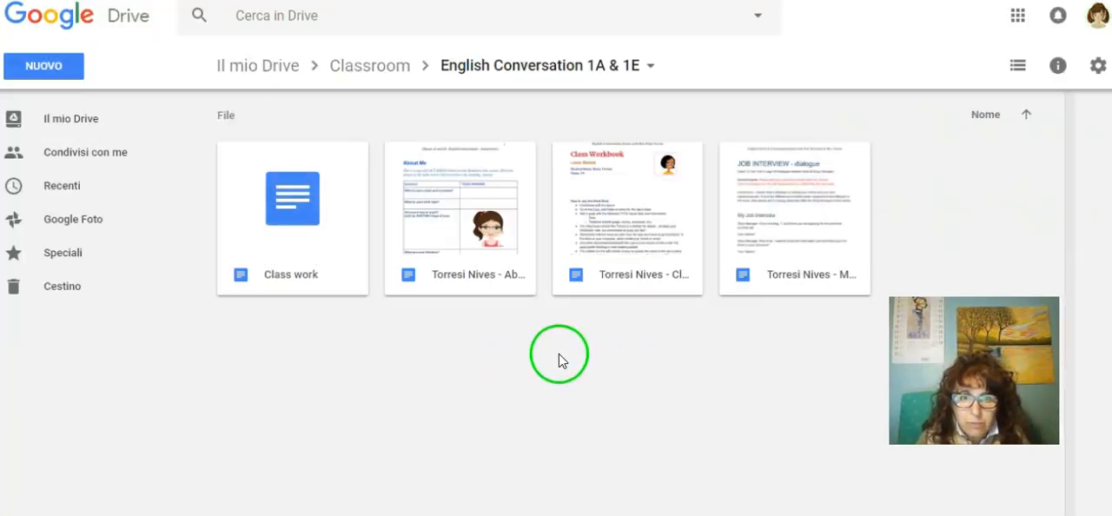
left_click(297, 283)
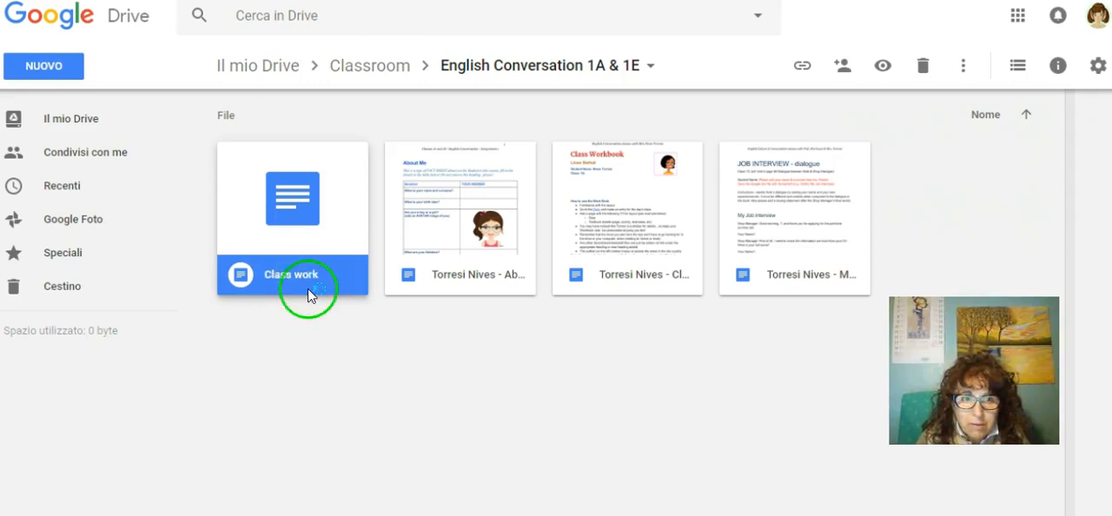
left_click(310, 274)
right_click(310, 275)
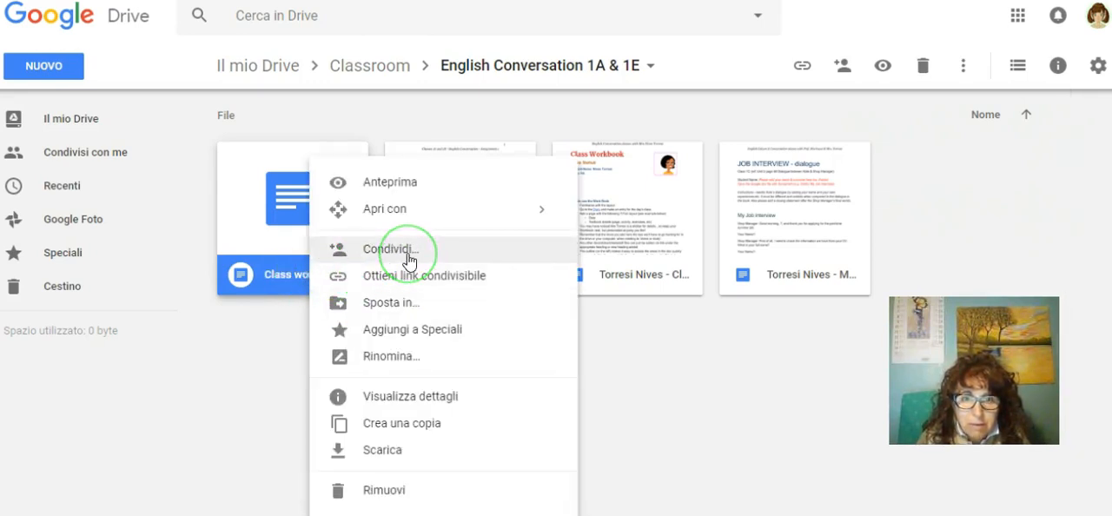
left_click(626, 415)
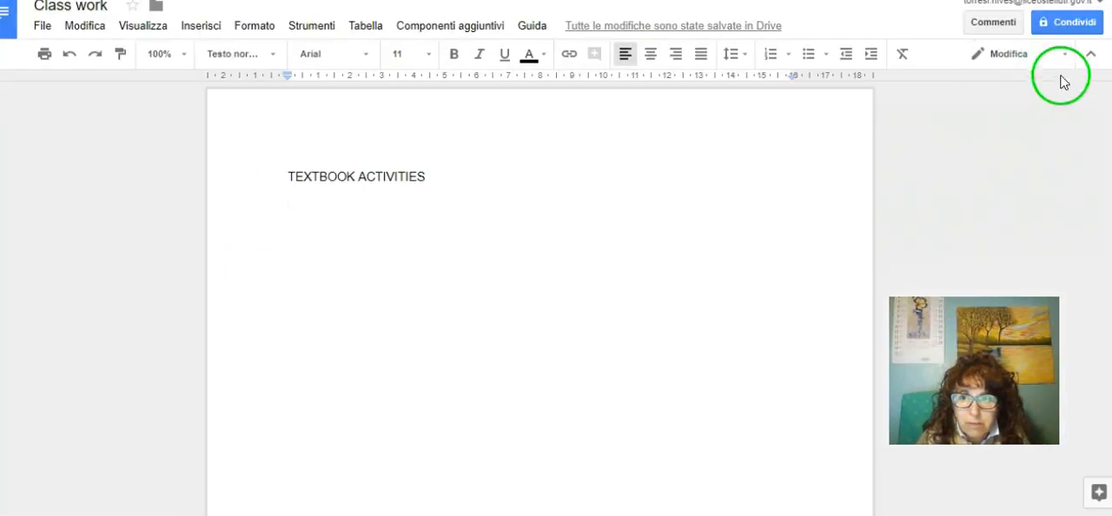
Step: Turn on link sharing for the Class work document and copy its shareable link
left_click(1061, 23)
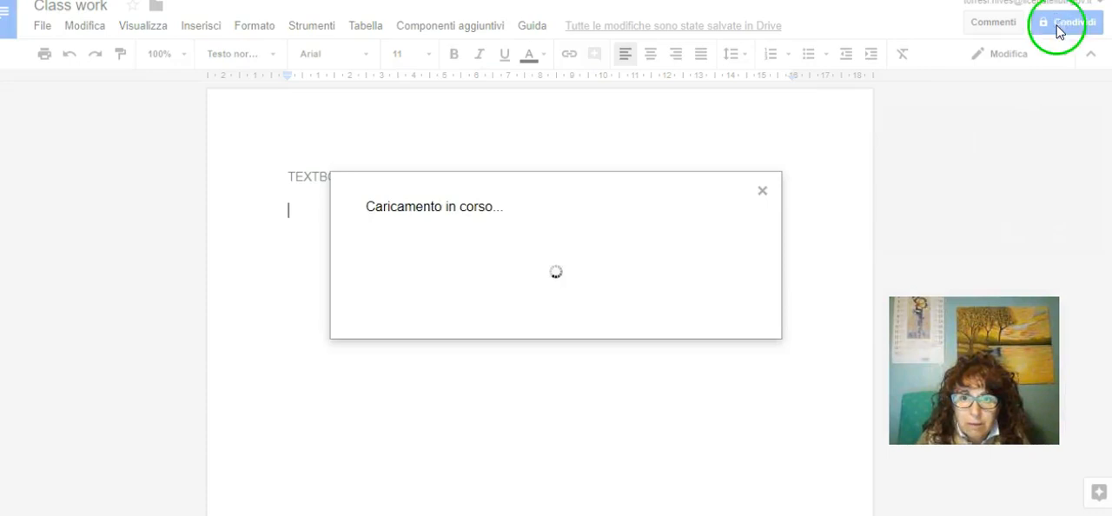
left_click(689, 178)
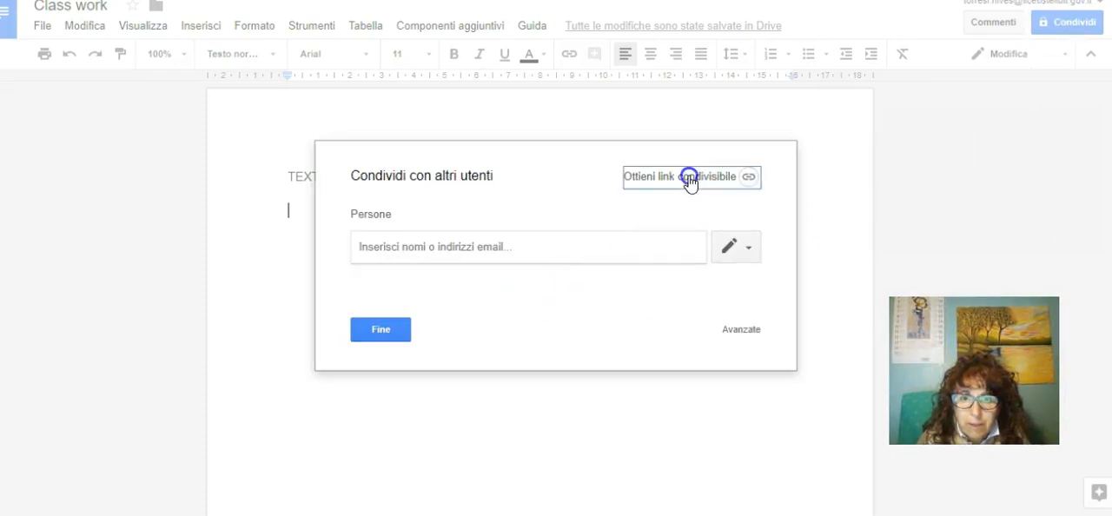
left_click(707, 252)
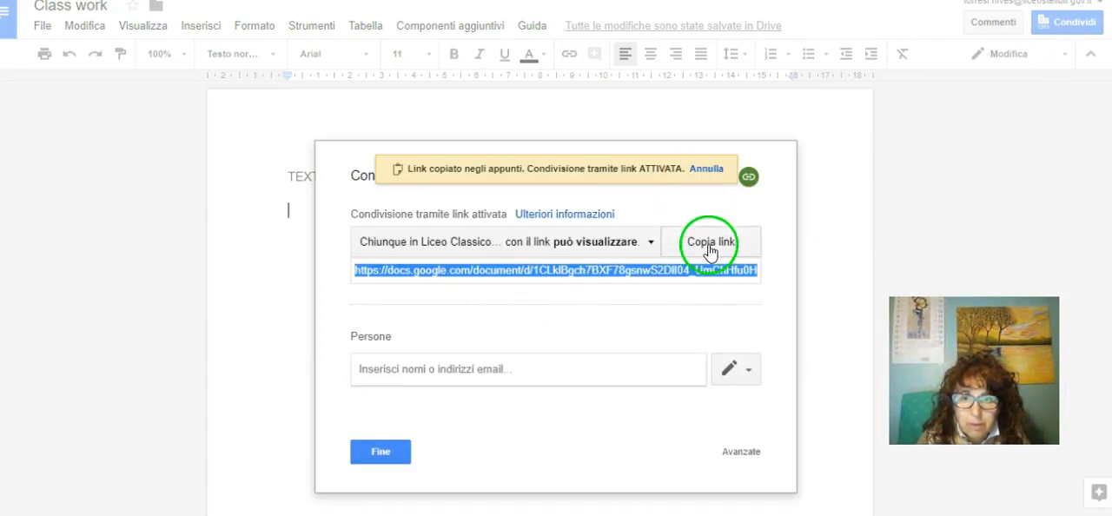
left_click(374, 452)
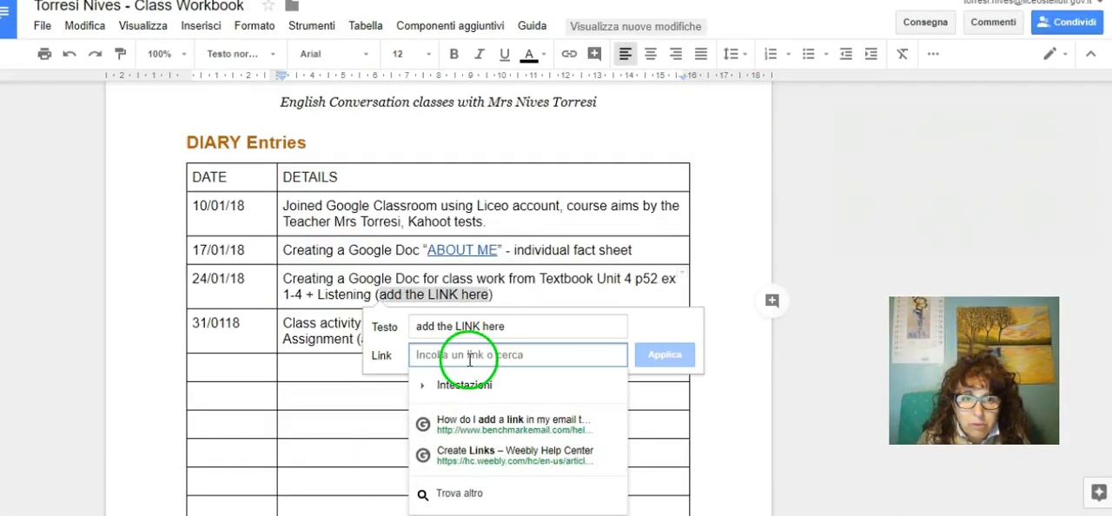
Step: Apply the copied Class work link to "add the LINK here" in the Class Workbook's 24/01/18 entry
right_click(455, 355)
left_click(509, 226)
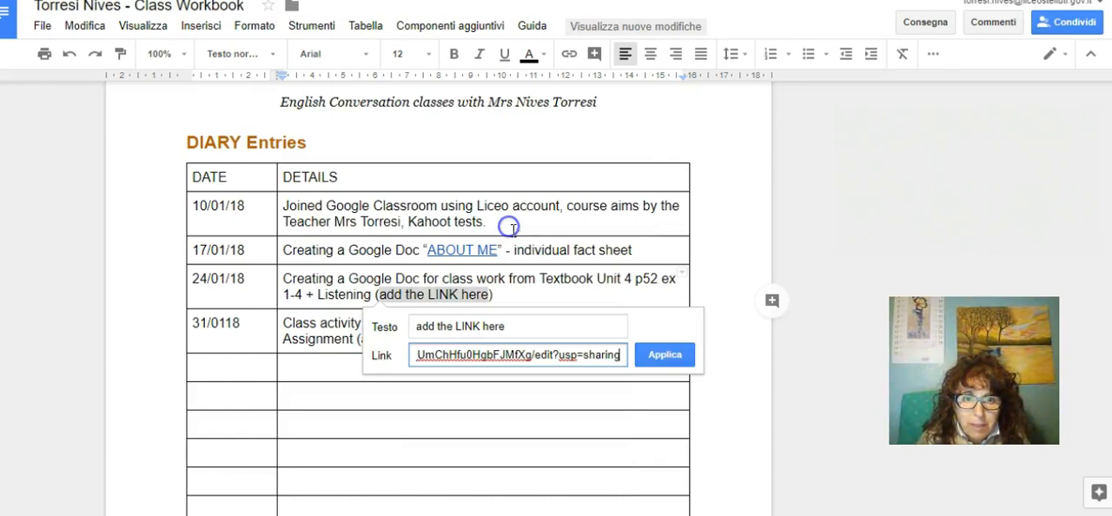
left_click(669, 356)
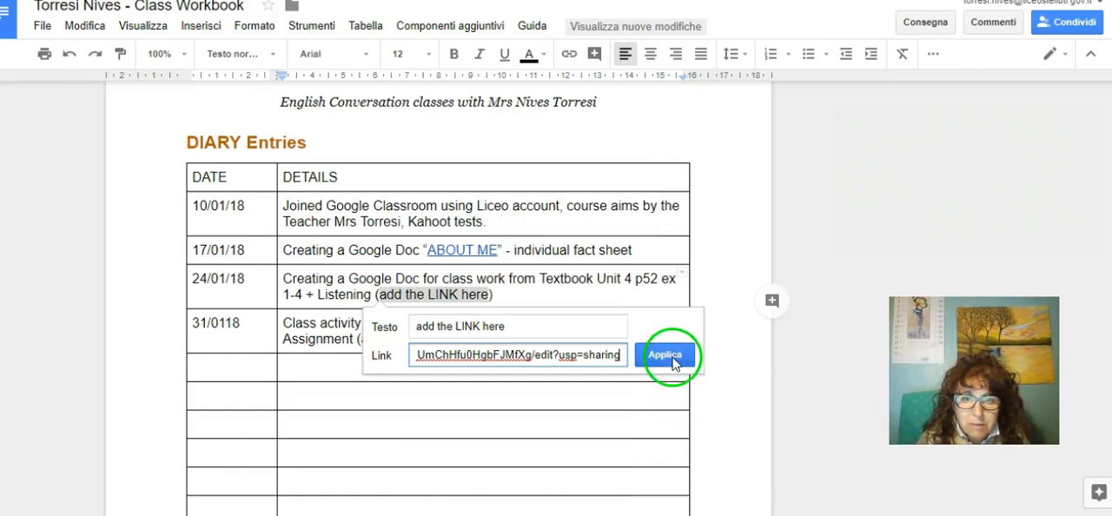
Step: Open the new link in the 24/01/18 entry to test it, and return to the Class Workbook
left_click(747, 394)
left_click(420, 294)
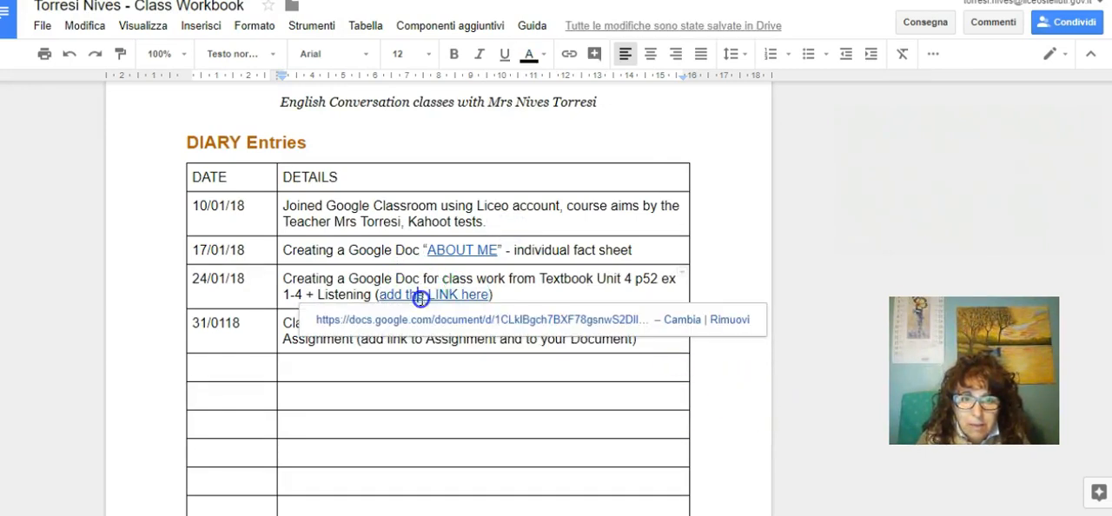
left_click(472, 329)
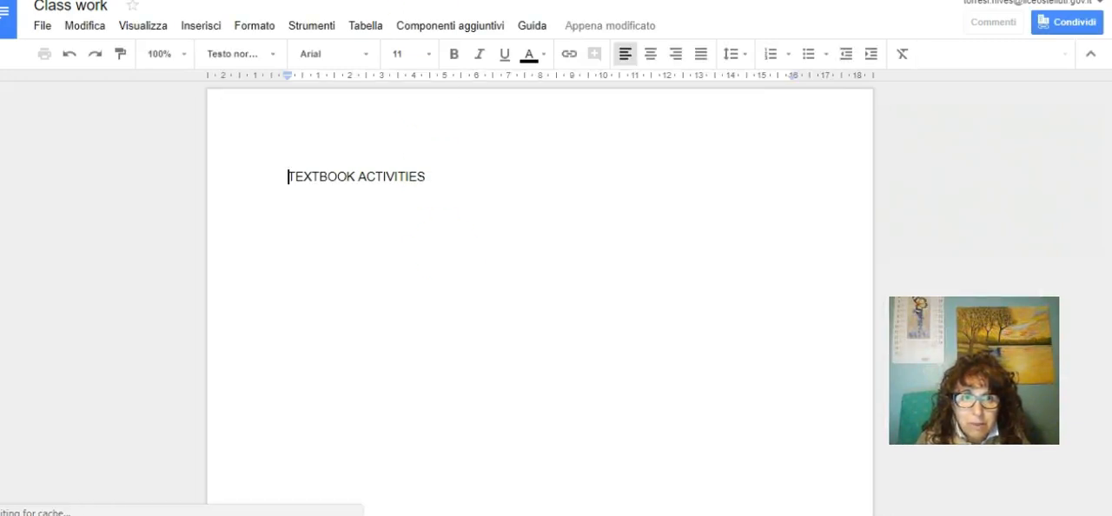
left_click(456, 1)
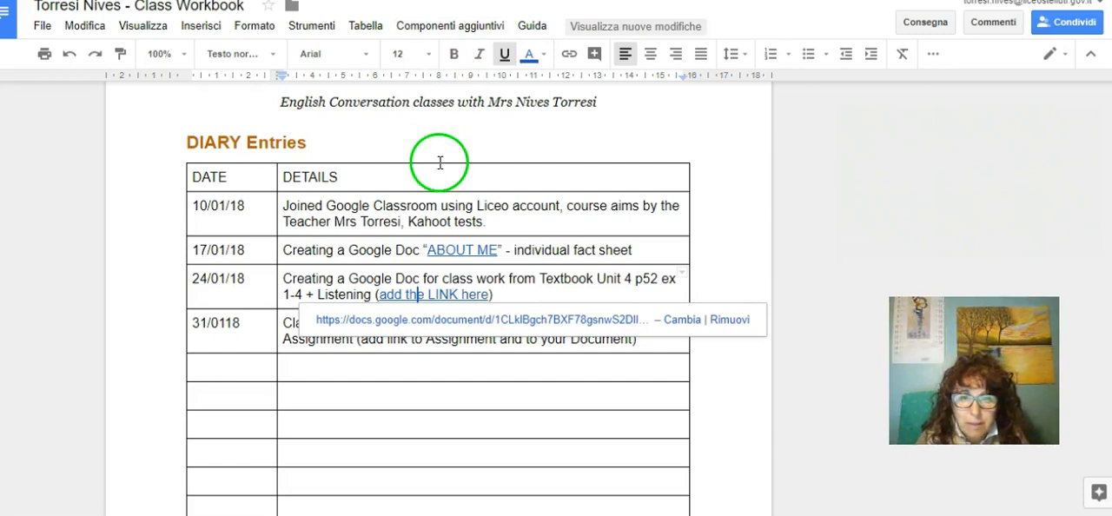
left_click(806, 365)
Step: Change "link" to "links" in the 31/0118 diary entry and start inserting a link on the word "Document"
left_click(441, 323)
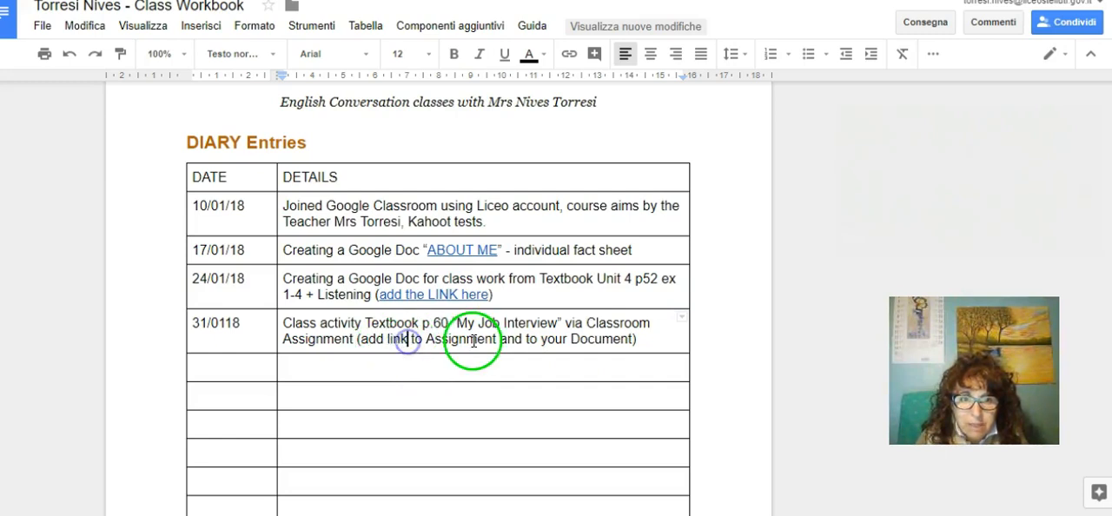
type("s")
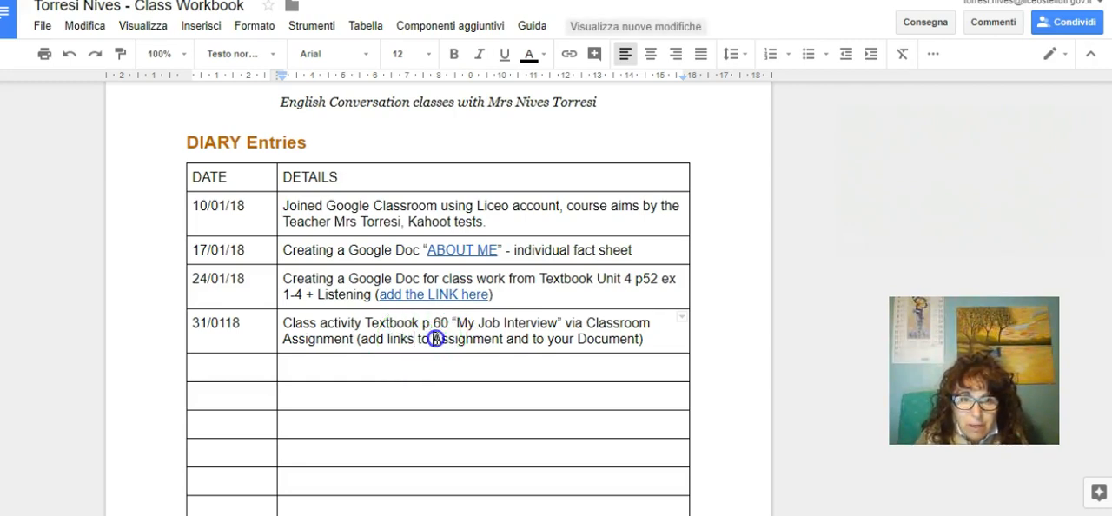
left_click_drag(434, 338, 489, 337)
left_click(575, 339)
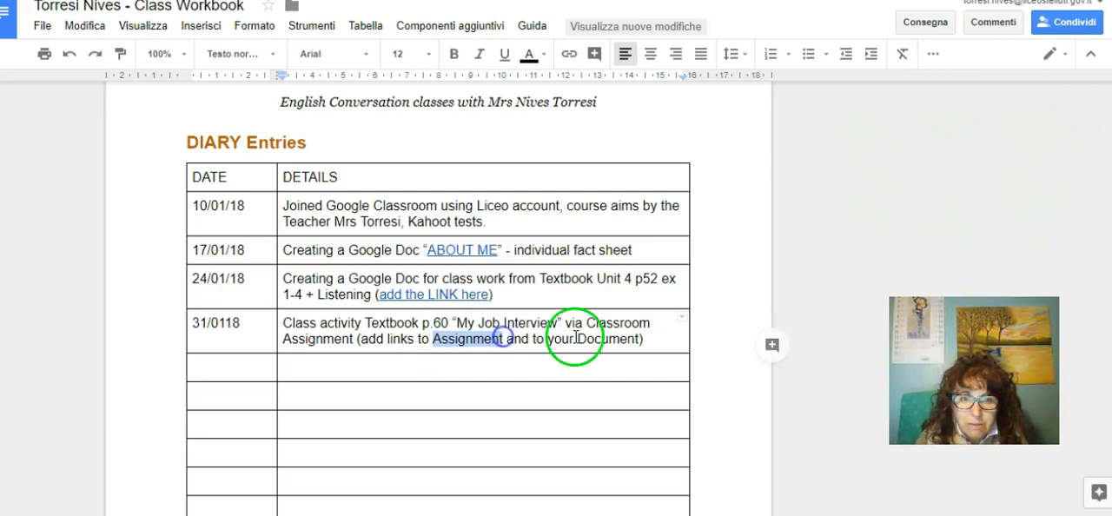
double_click(578, 338)
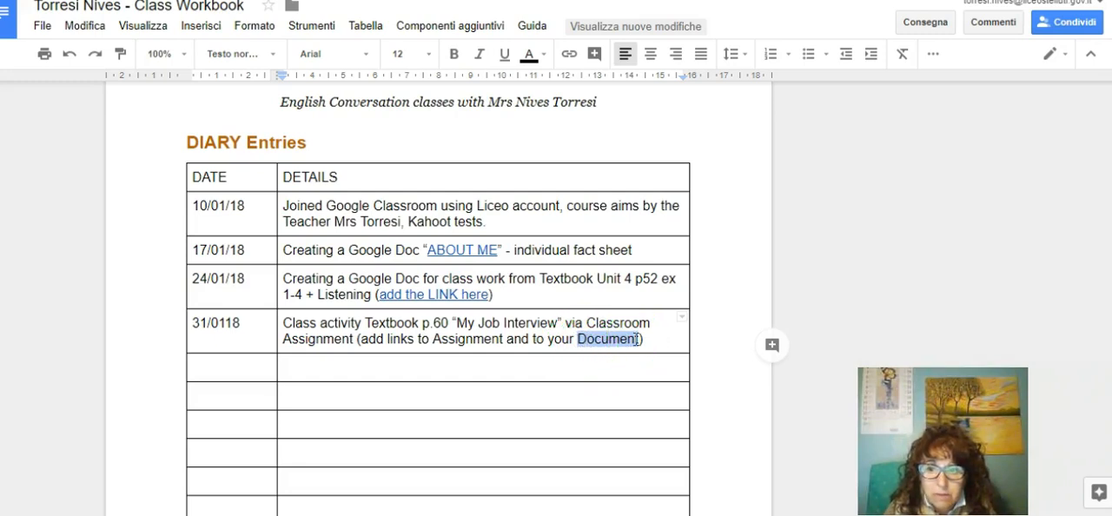
left_click(572, 54)
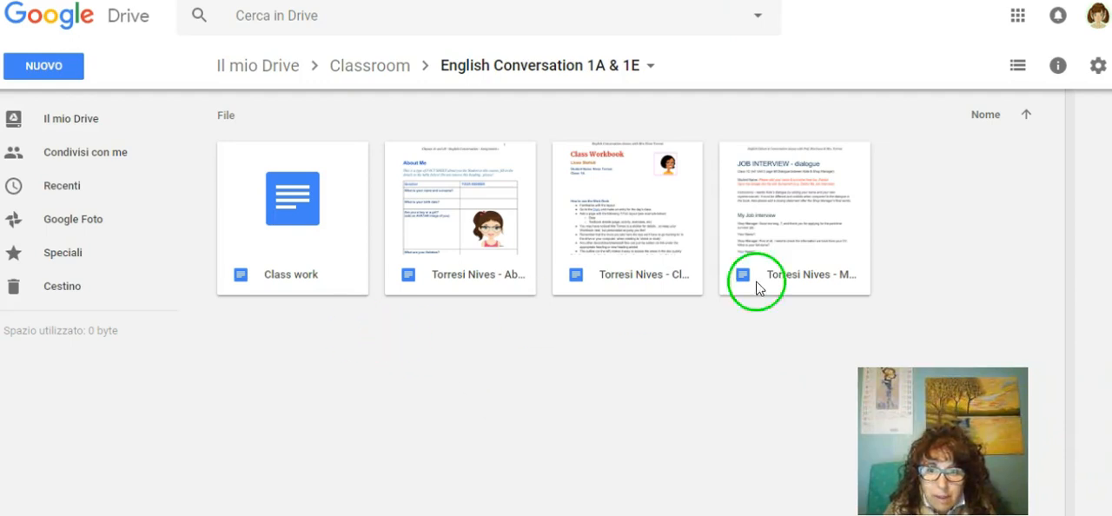
Step: In Google Drive, turn on link sharing for the Job Interview document and copy its shareable link
left_click(831, 284)
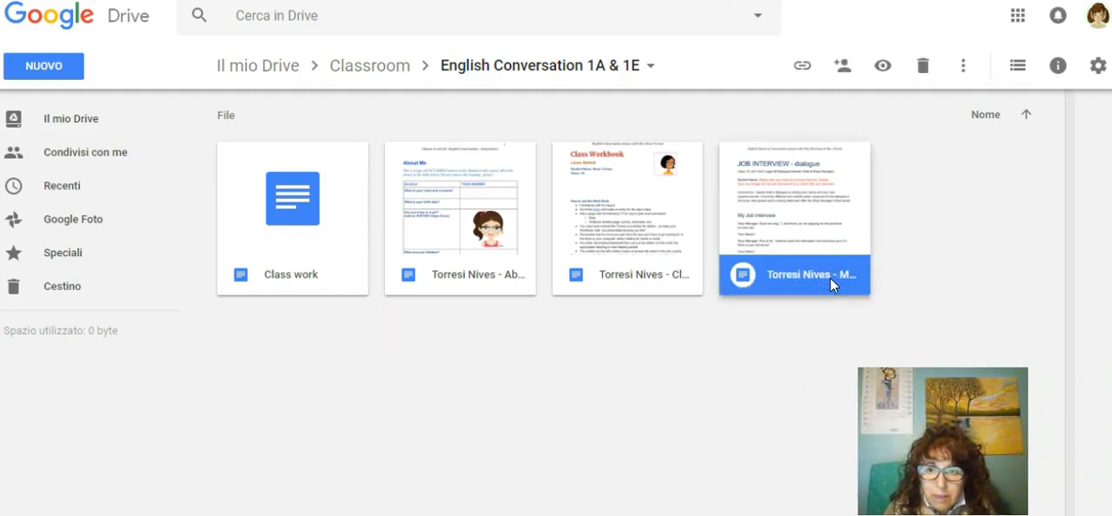
right_click(830, 277)
left_click(919, 252)
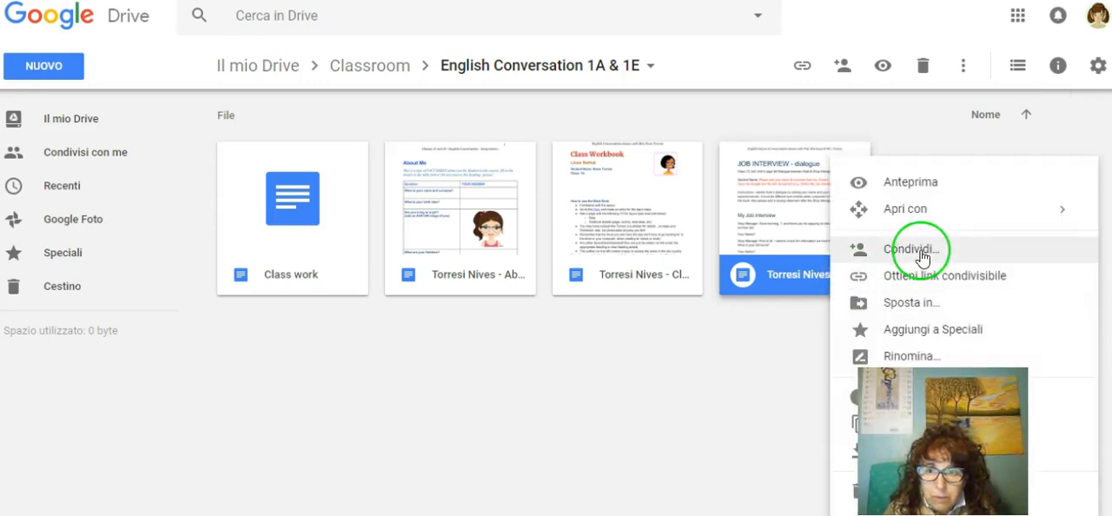
left_click(726, 179)
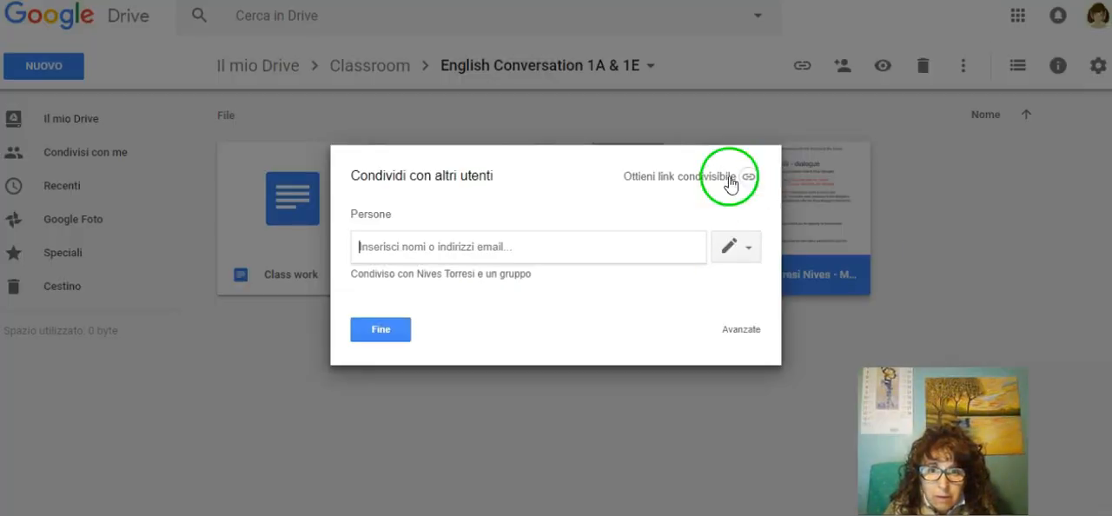
left_click(702, 245)
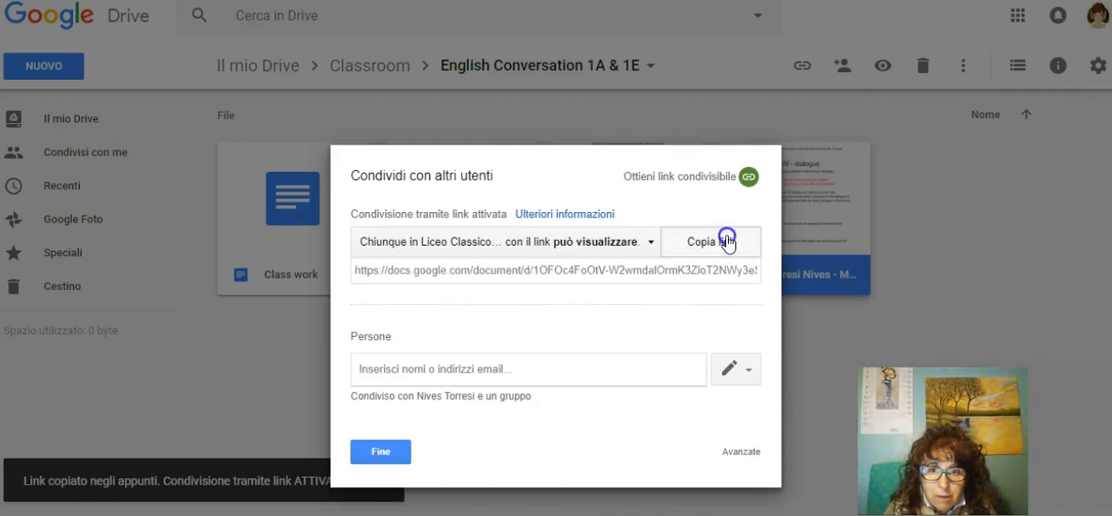
left_click(391, 452)
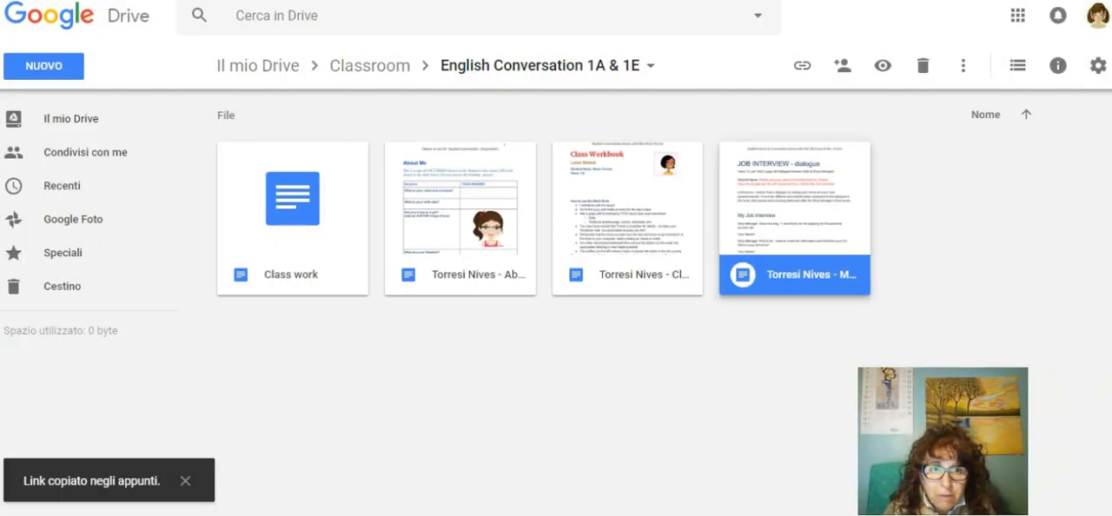
Step: Back in the Class Workbook, apply the copied link to "Document" in the 31/0118 entry and display the link
left_click(371, 37)
left_click(505, 401)
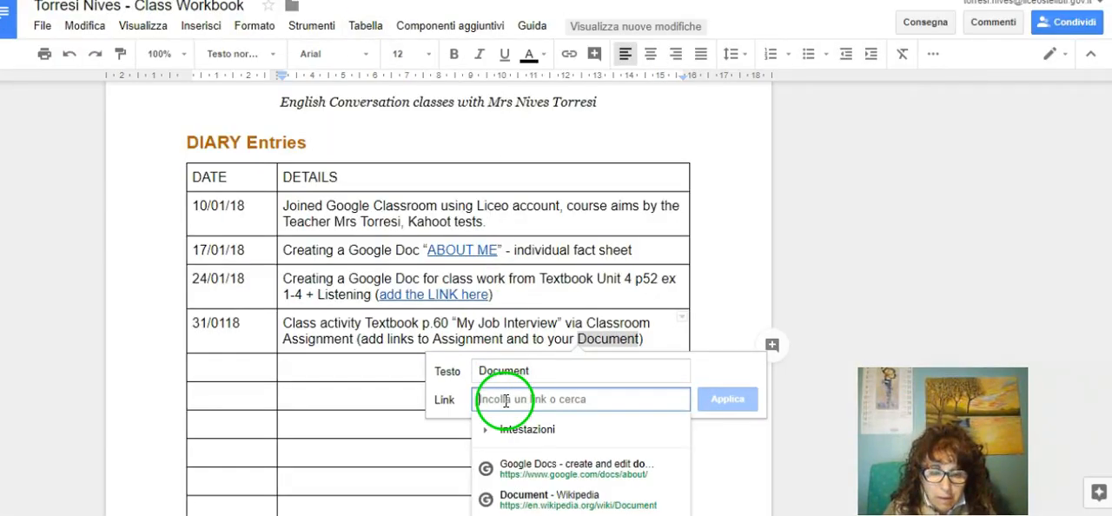
right_click(505, 401)
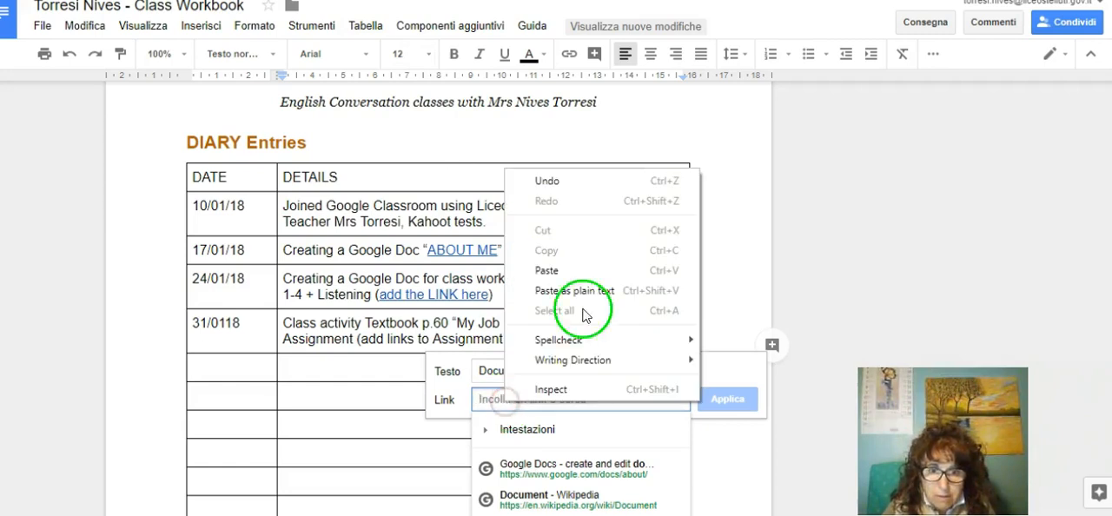
left_click(569, 269)
left_click(728, 400)
left_click(727, 310)
left_click(646, 350)
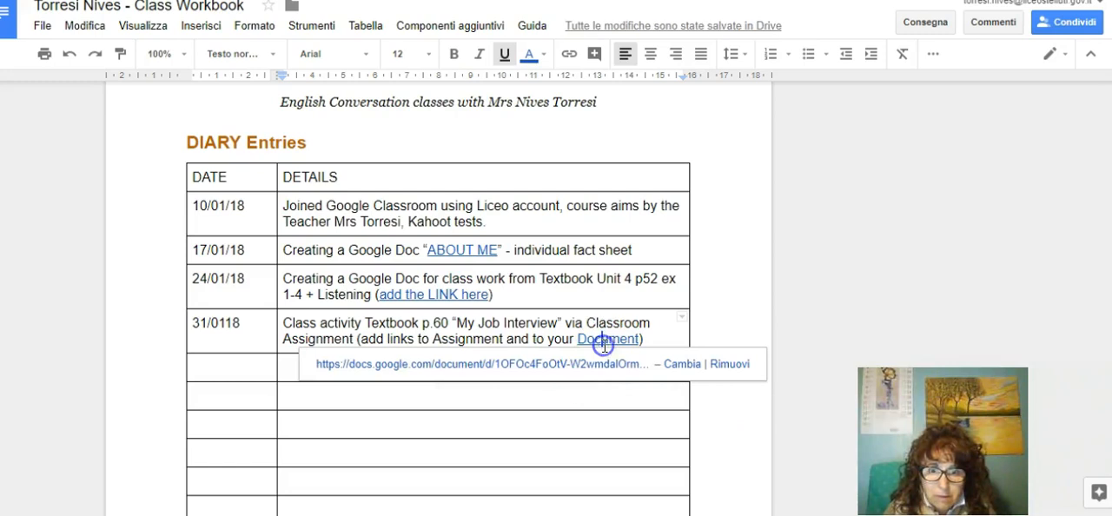
Step: Open the "Document" link in the 31/0118 entry to test it, and return to the Class Workbook
left_click(504, 370)
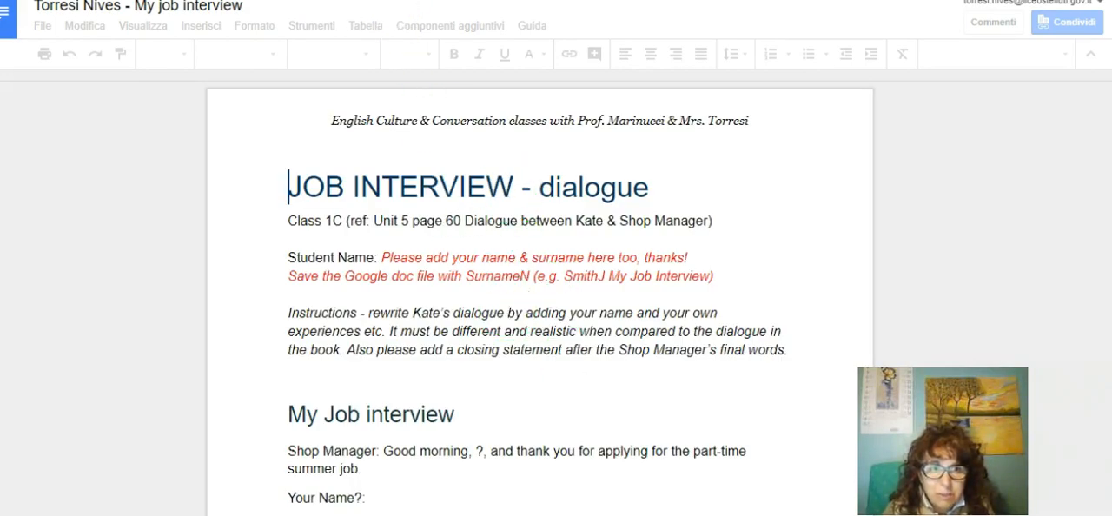
key("ctrl+shift+Tab")
left_click(735, 287)
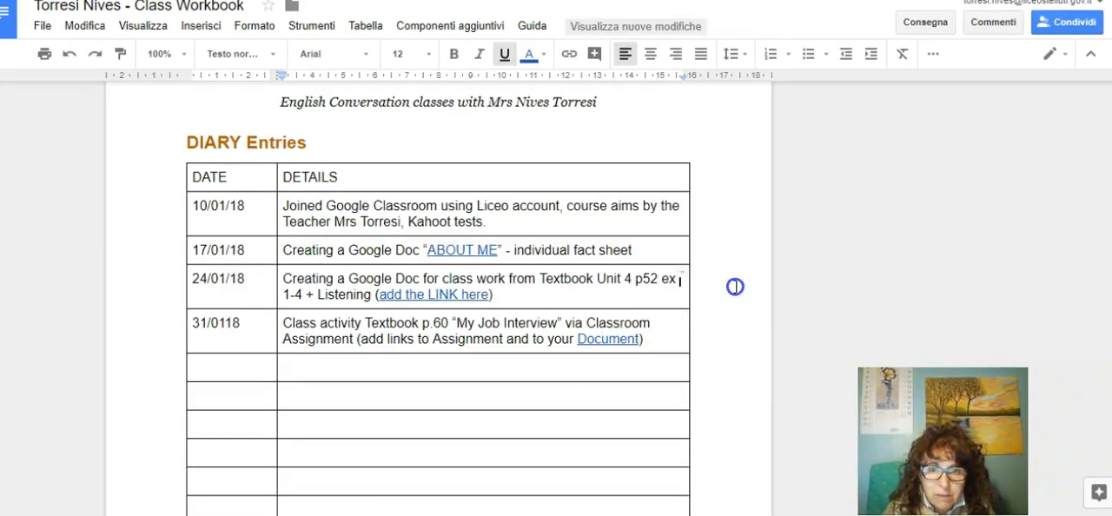
Step: Select "Assignment" in the 31/0118 entry, and copy the link of the "Workbook for Classroom" assignment from the Google Classroom stream
left_click(434, 339)
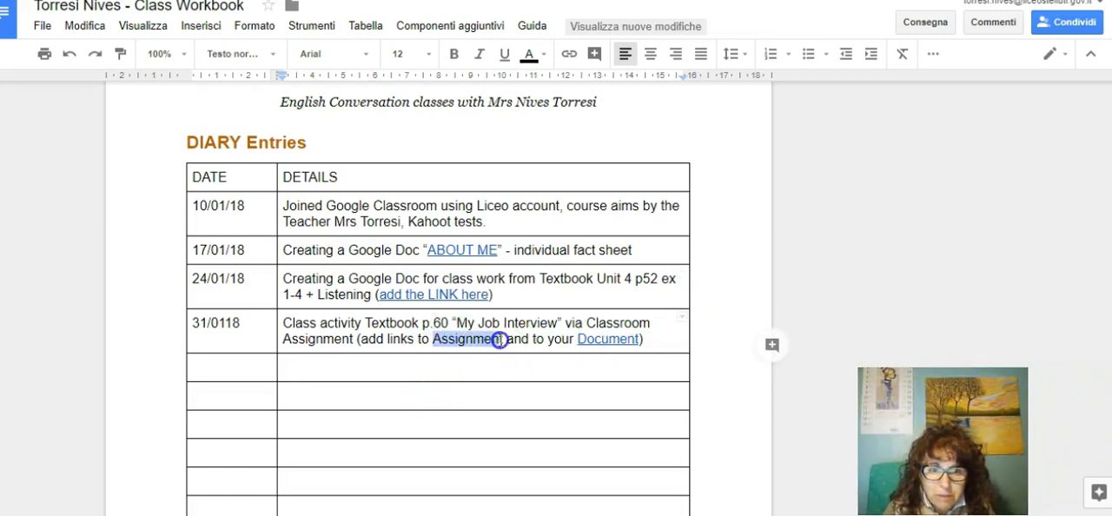
double_click(475, 344)
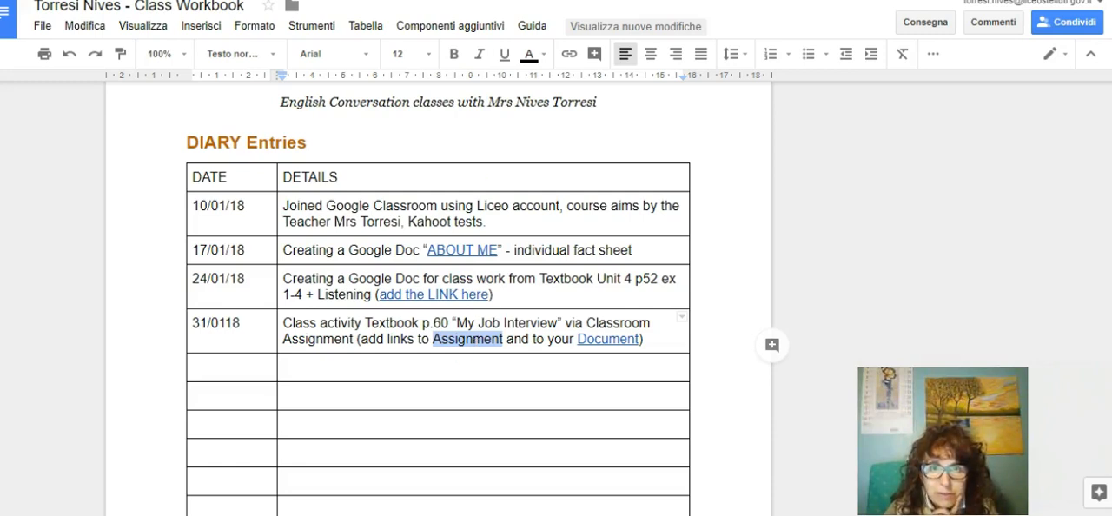
key("ctrl+shift+Tab")
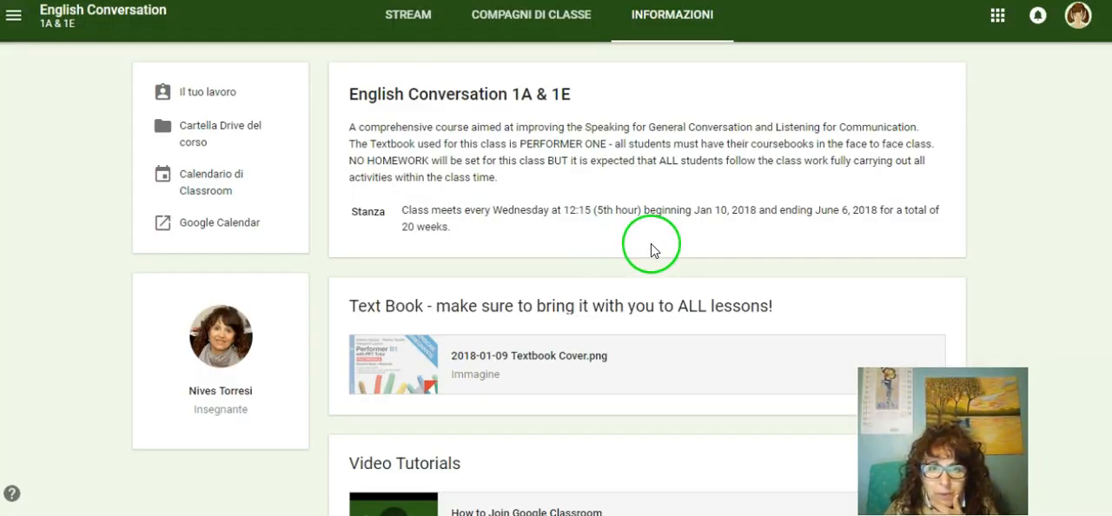
left_click(412, 23)
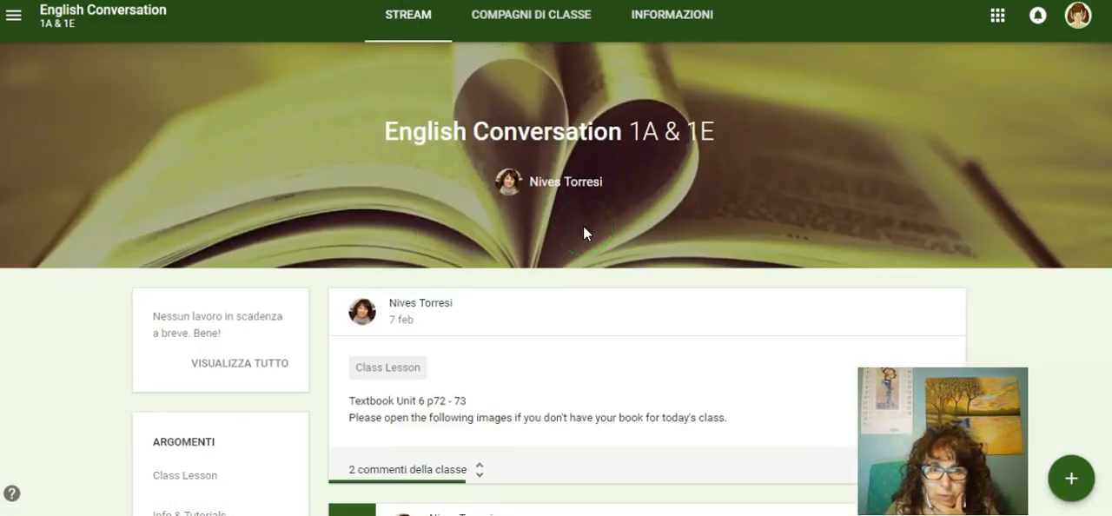
scroll(583, 228, "down", 2)
scroll(583, 233, "down", 5)
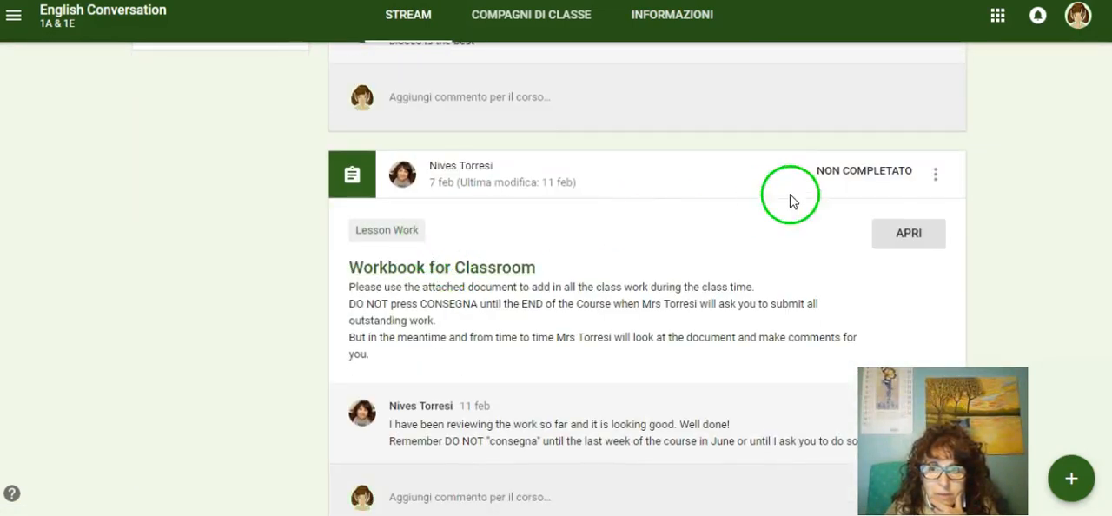
left_click(935, 174)
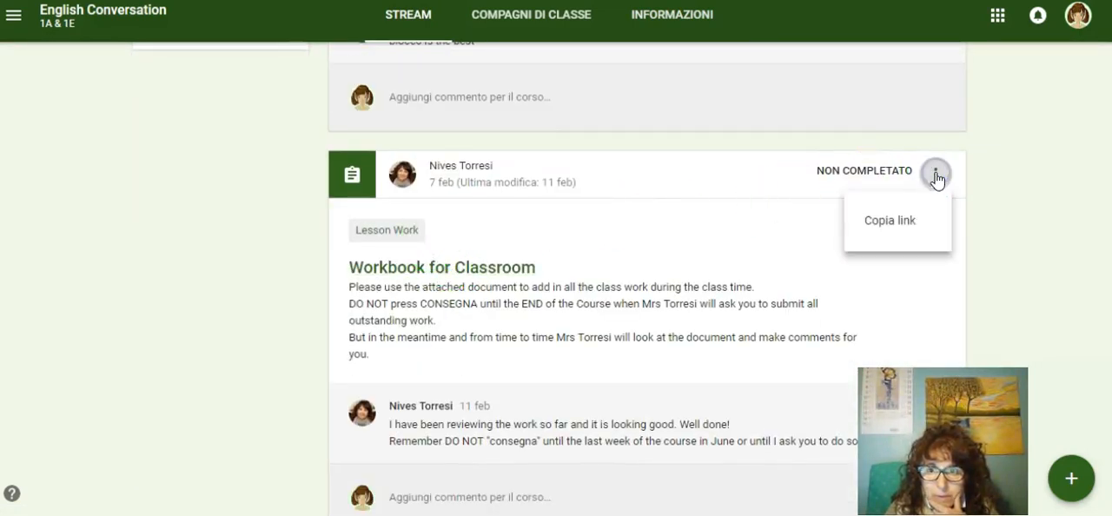
left_click(899, 226)
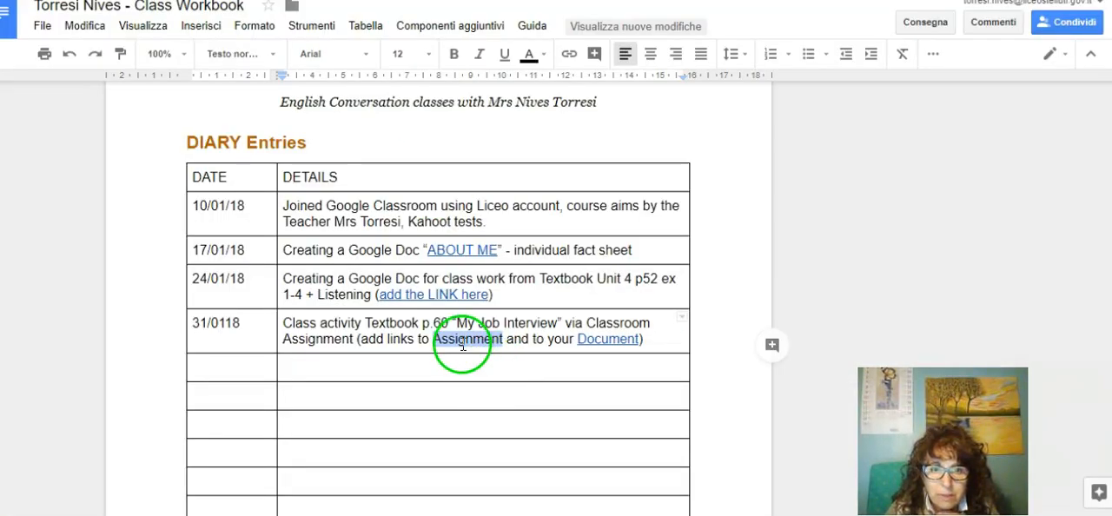
Step: Back in the Class Workbook, apply the copied assignment link to the word "Assignment" in the 31/0118 entry
left_click(569, 54)
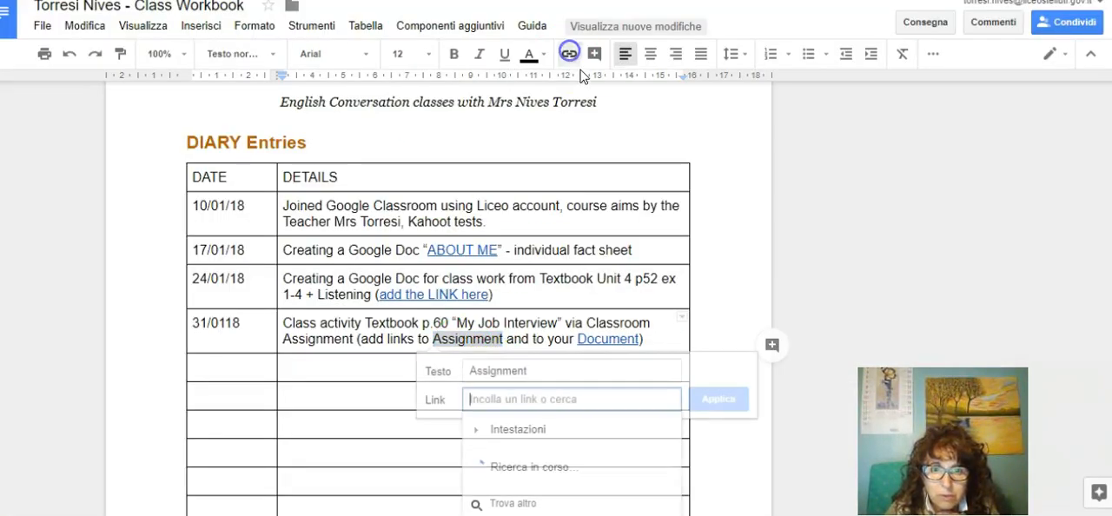
right_click(498, 399)
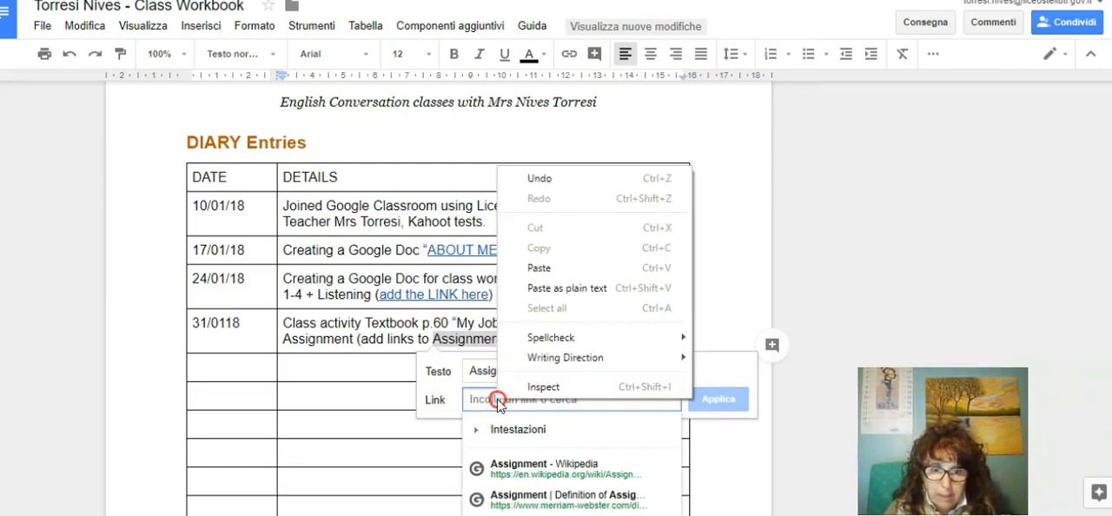
left_click(558, 265)
left_click(716, 399)
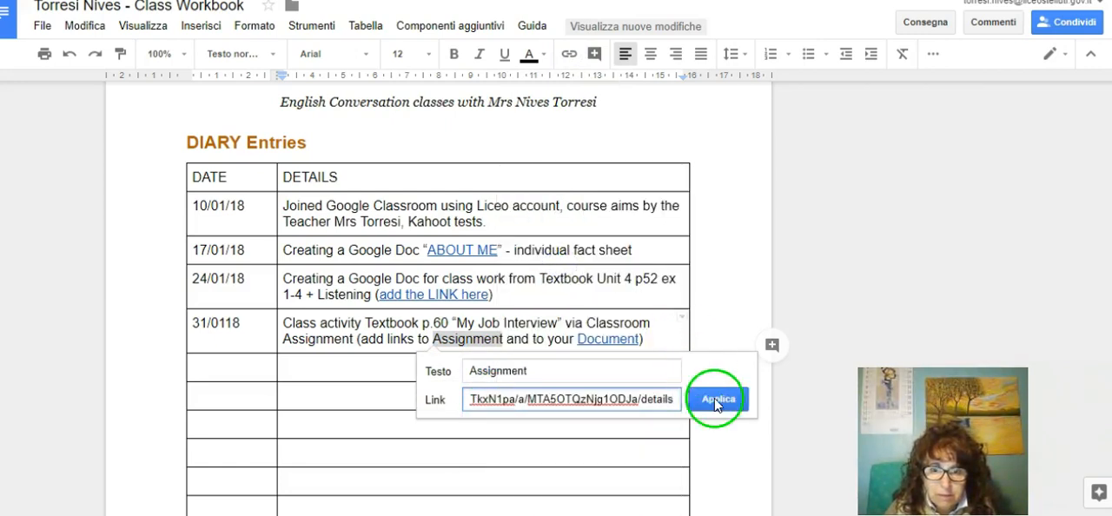
left_click(801, 254)
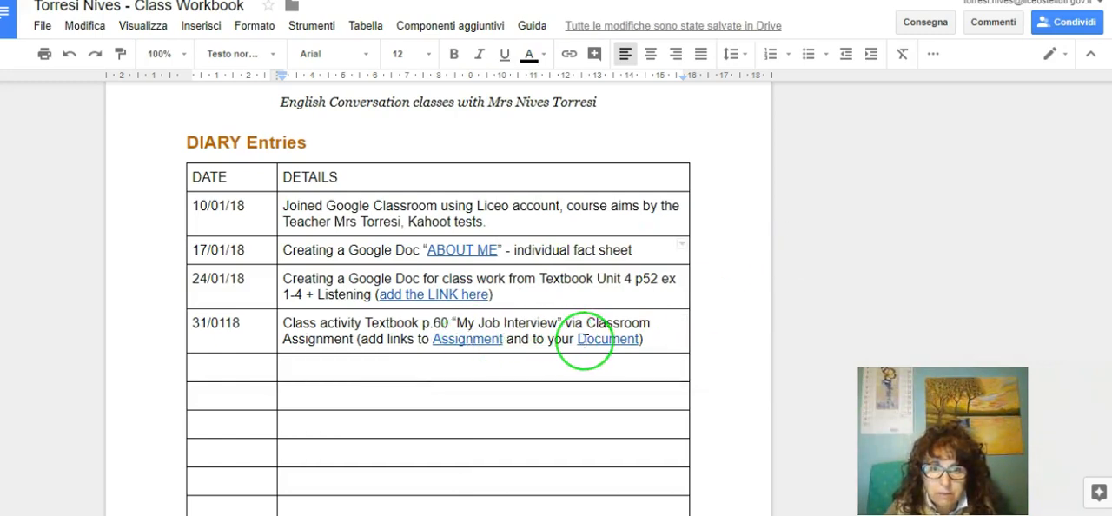
Step: Open the "Assignment" link in the 31/0118 entry to test it, and return to the Class Workbook
left_click(454, 344)
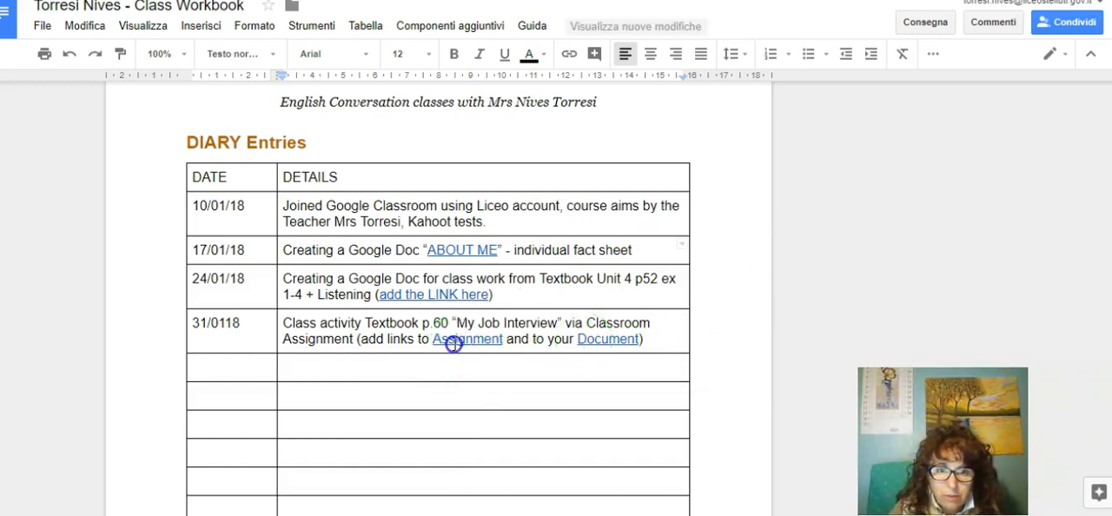
left_click(482, 371)
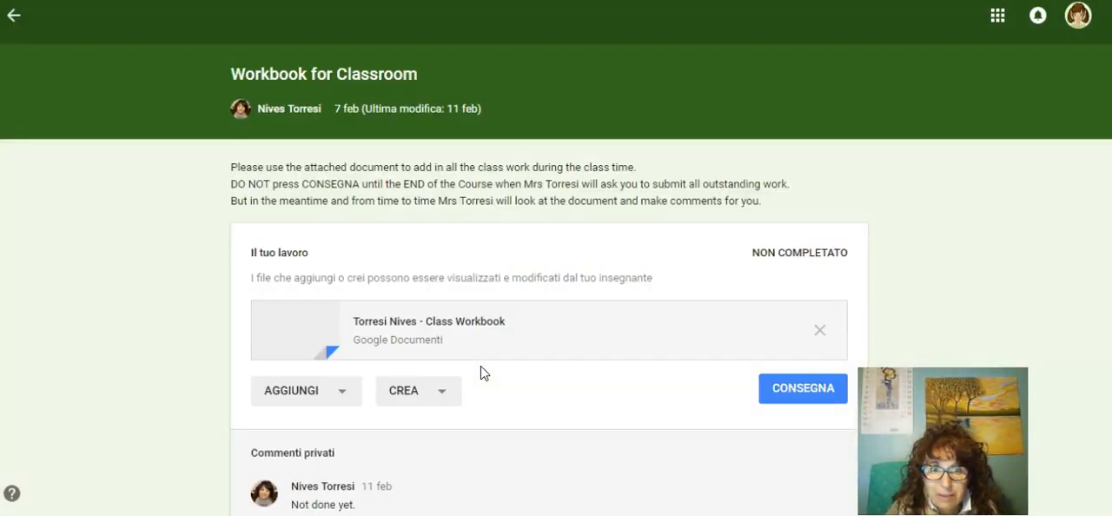
left_click(536, 331)
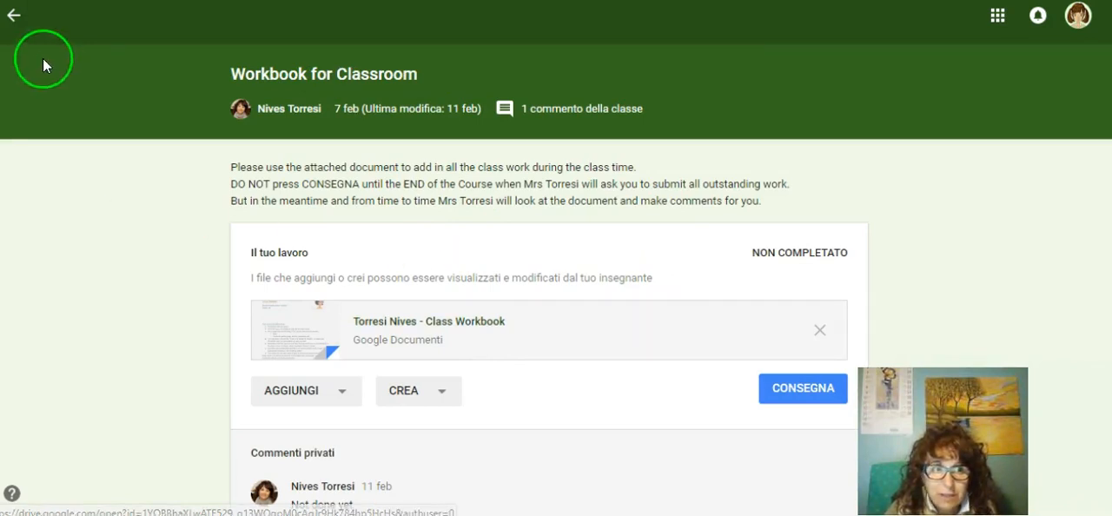
left_click(14, 16)
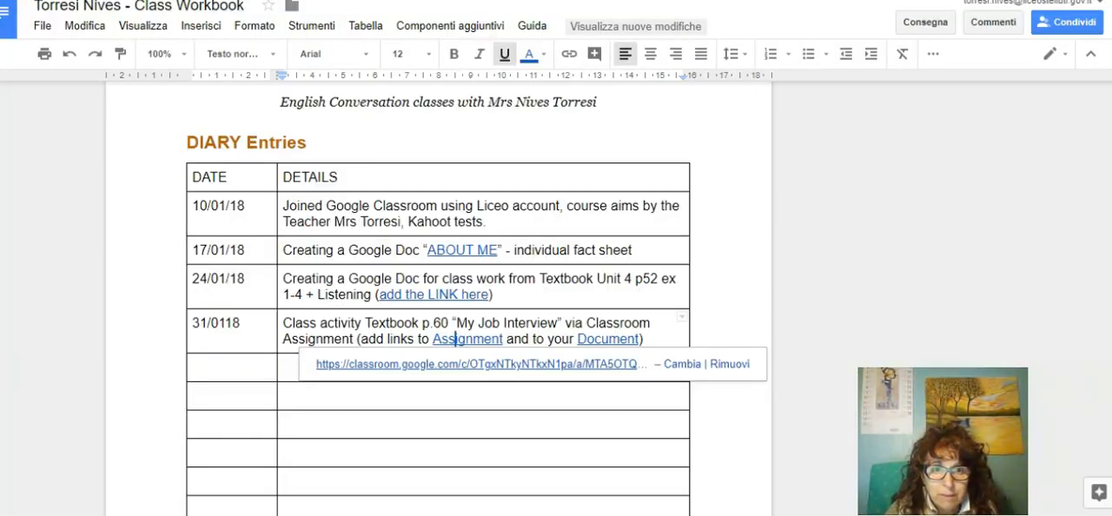
Step: Display the link addresses behind "ABOUT ME" in the 17/01/18 entry and "add the LINK here" in the 24/01/18 entry
left_click(464, 253)
left_click(464, 253)
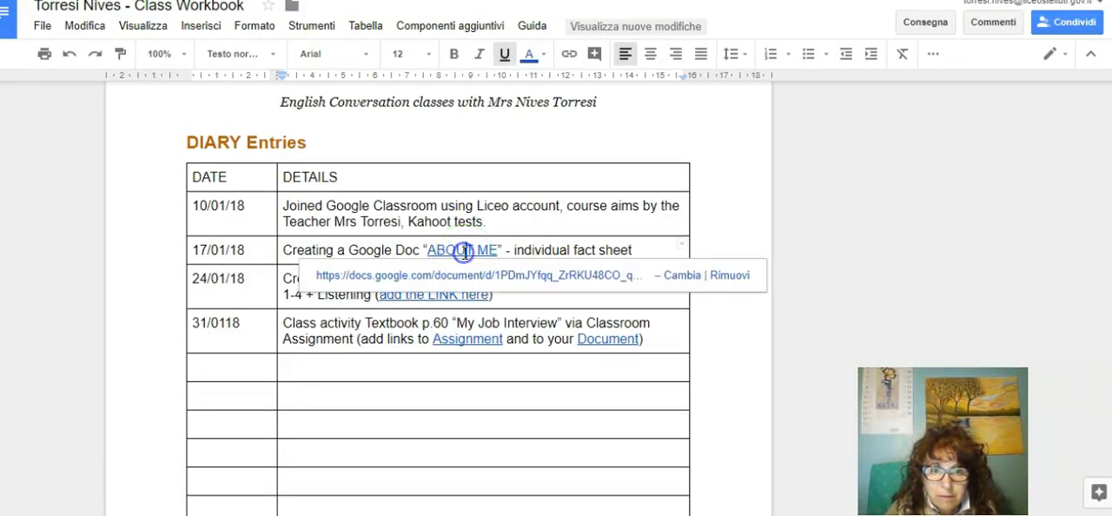
left_click(482, 281)
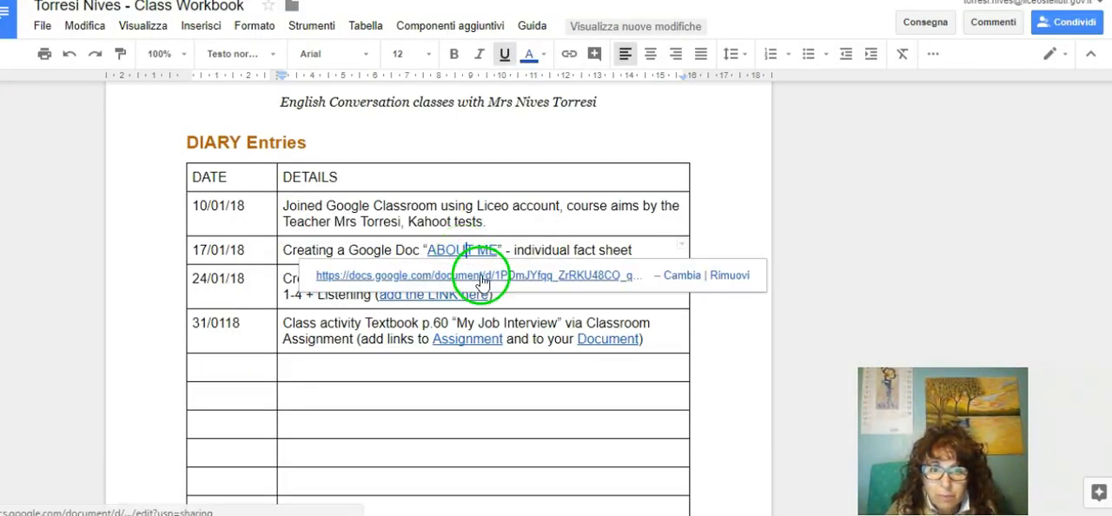
left_click(475, 249)
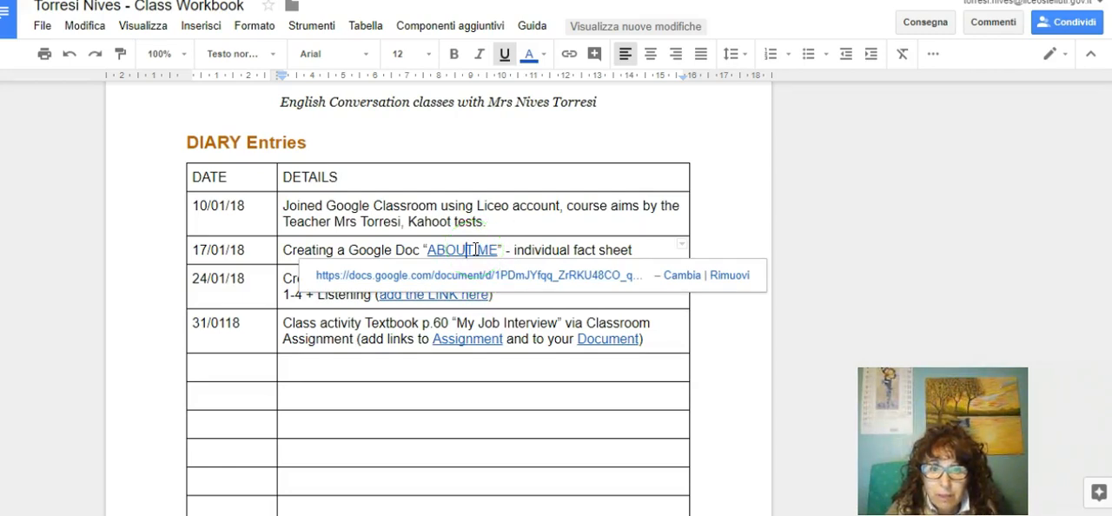
left_click(780, 215)
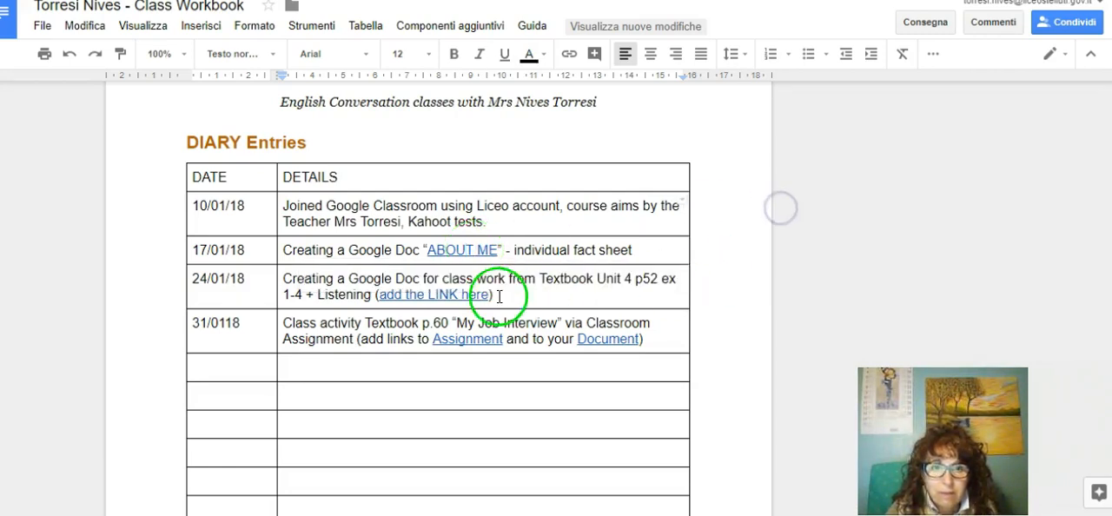
left_click(428, 298)
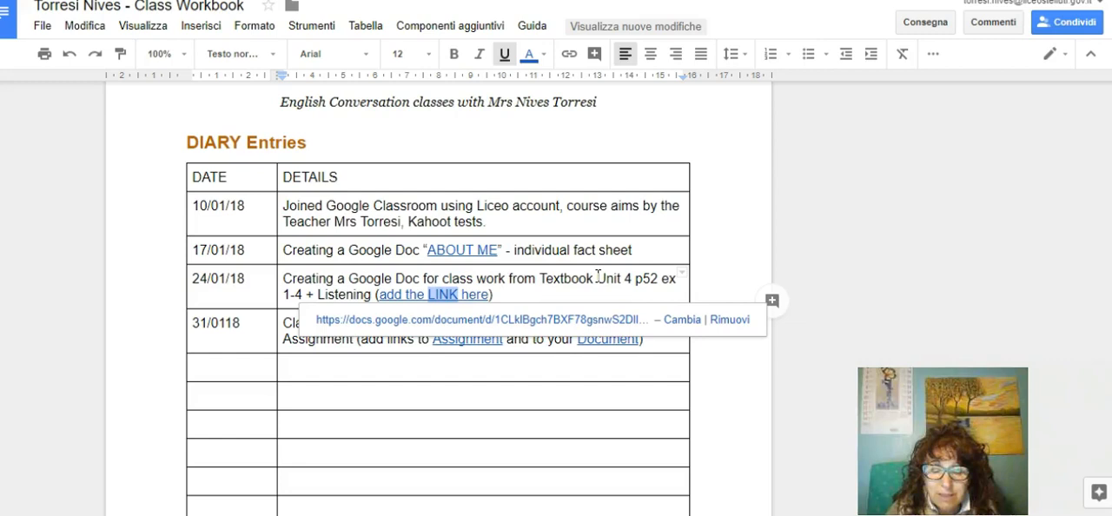
left_click(851, 264)
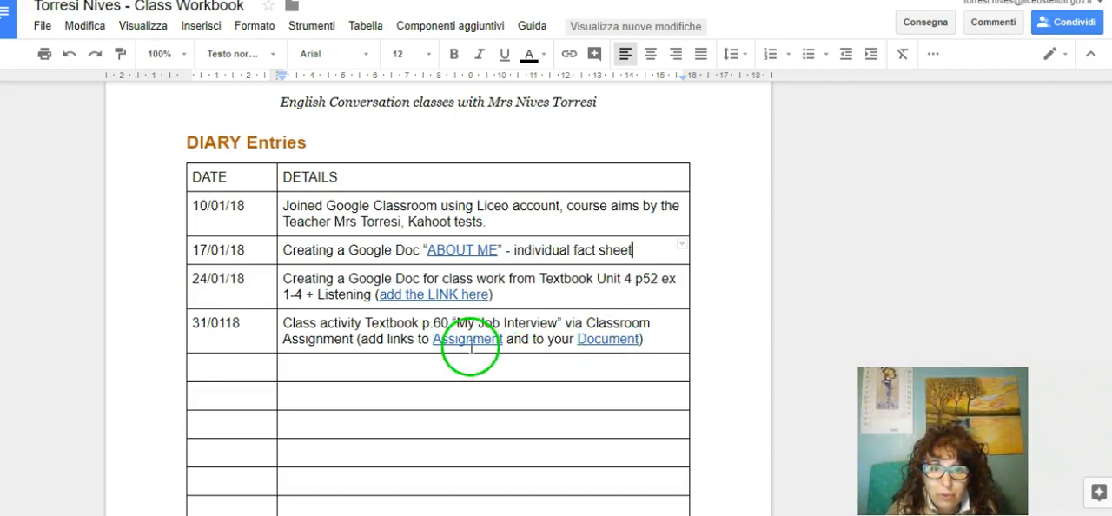
Step: Colour the final "s" of "links" red in the 31/0118 diary entry
left_click(415, 341)
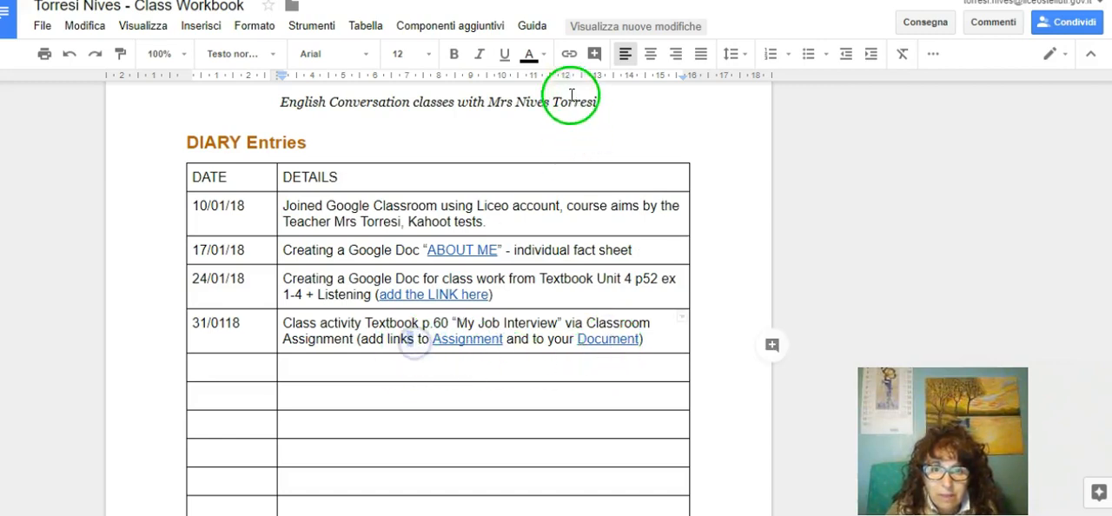
left_click(531, 56)
left_click(551, 139)
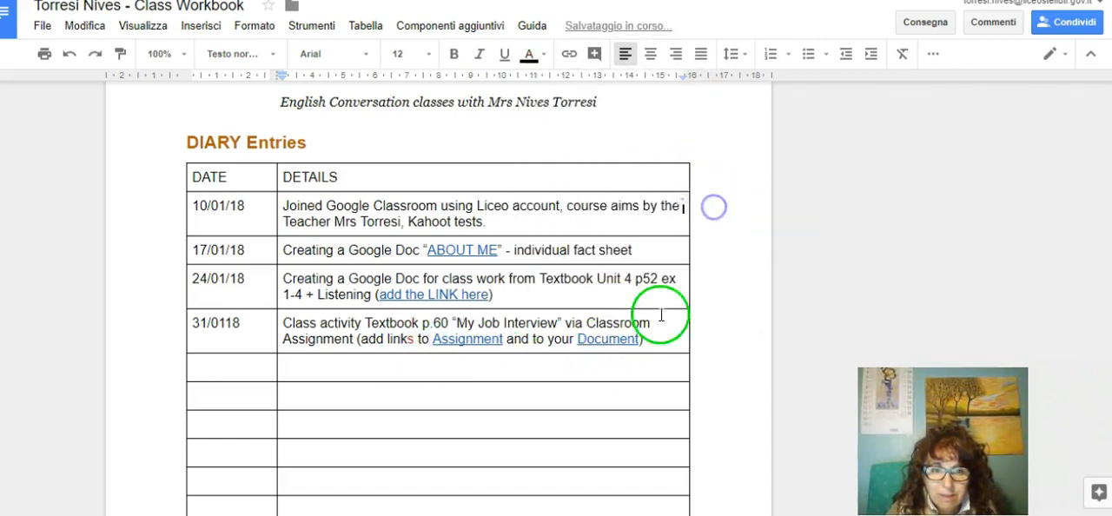
left_click(409, 341)
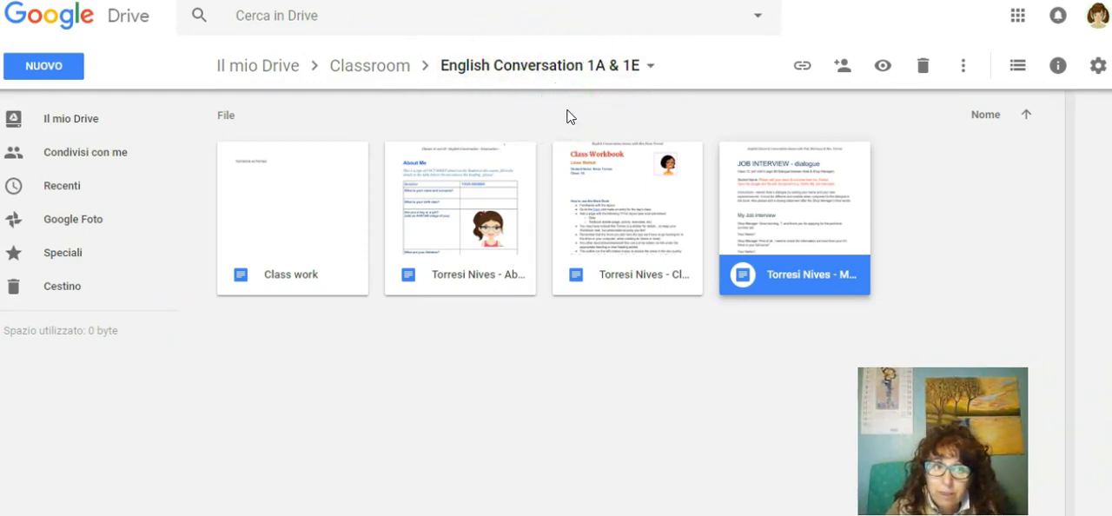
Step: In Google Drive, expand My Drive and the Classroom folder to show the class folders, and return to the Class Workbook
left_click(2, 122)
left_click(15, 151)
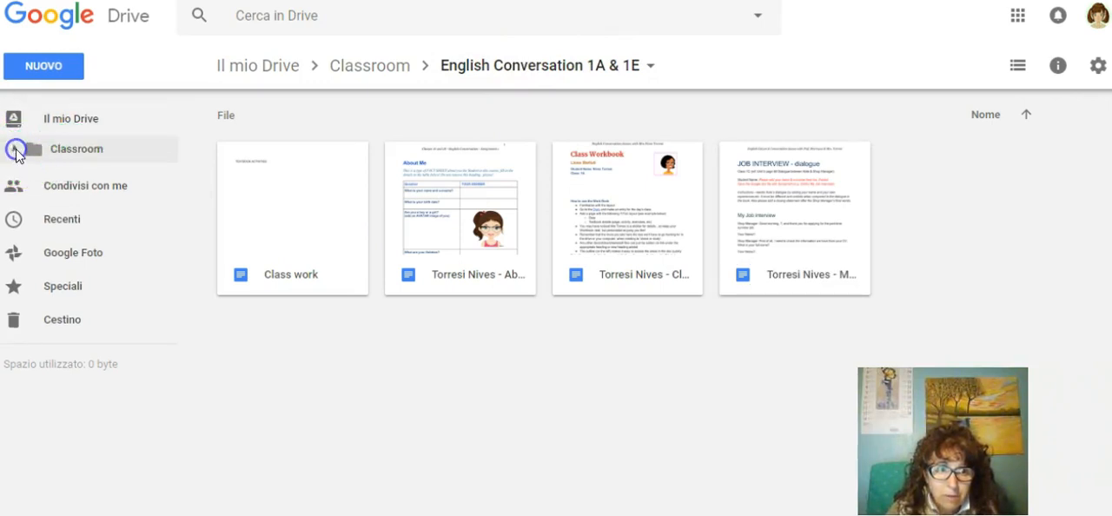
left_click(16, 151)
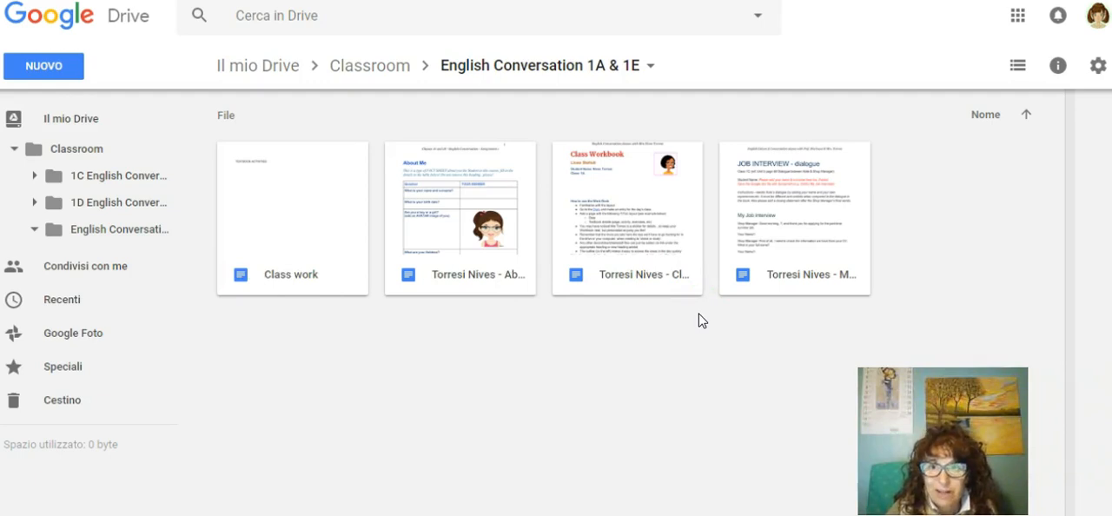
left_click(538, 339)
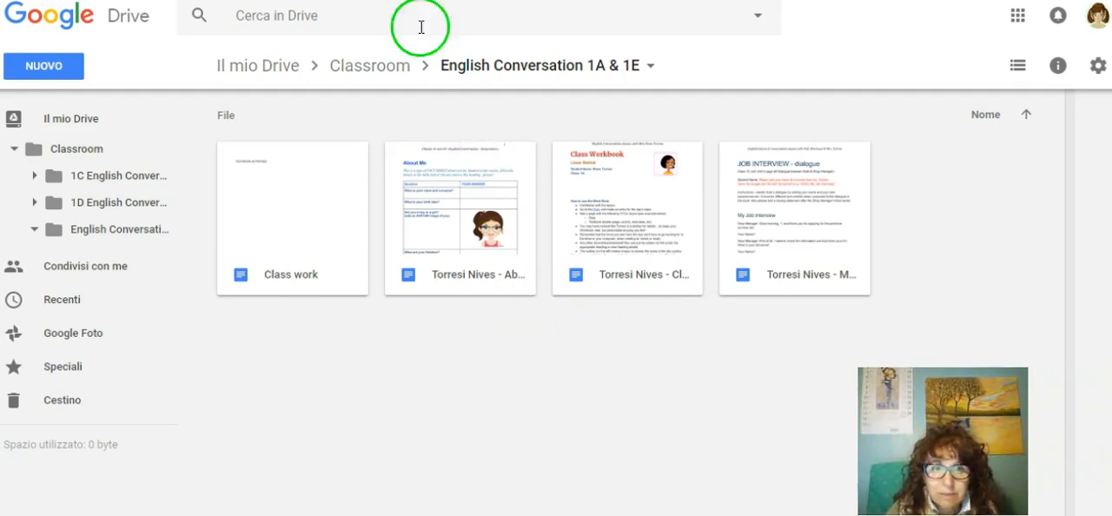
left_click(608, 0)
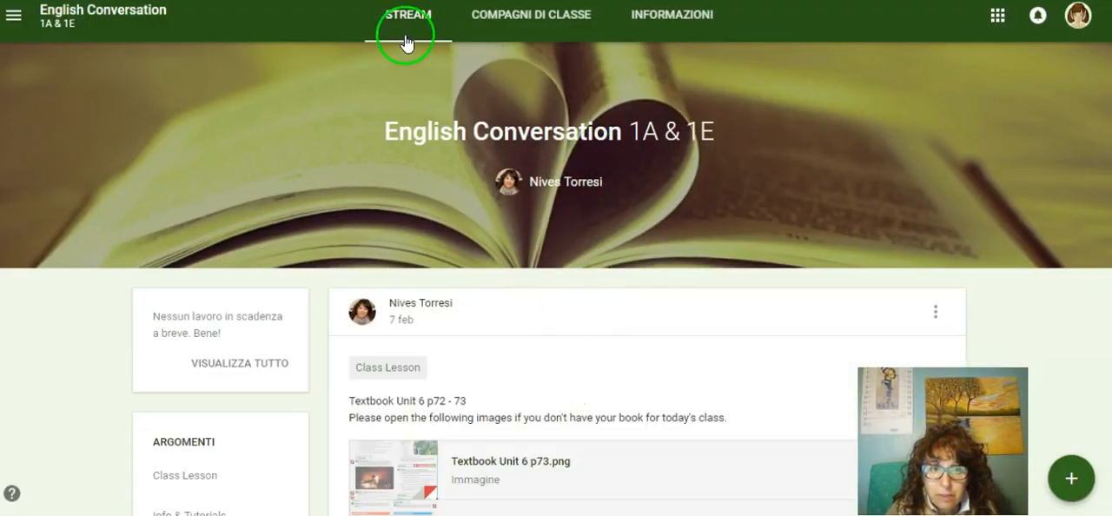
Step: In the Google Classroom stream, find the "Workbook for Classroom" assignment and copy its link again
left_click(405, 42)
scroll(596, 368, "down", 5)
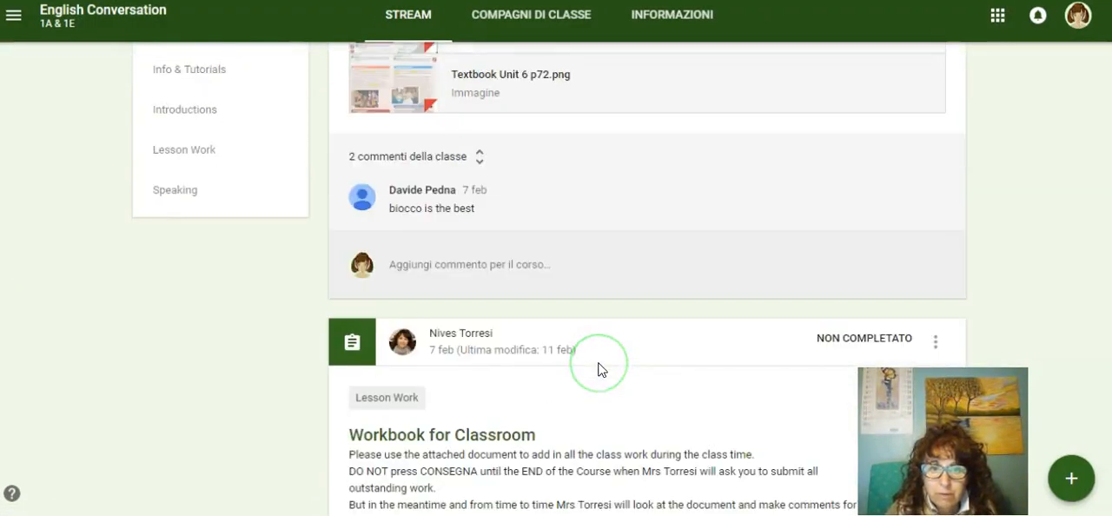
scroll(597, 365, "down", 3)
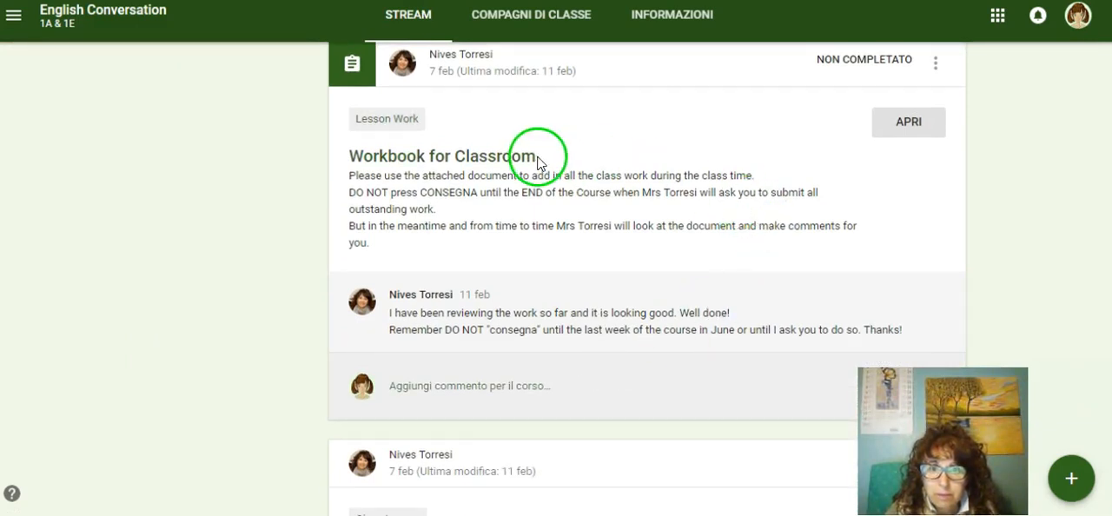
scroll(839, 169, "up", 1)
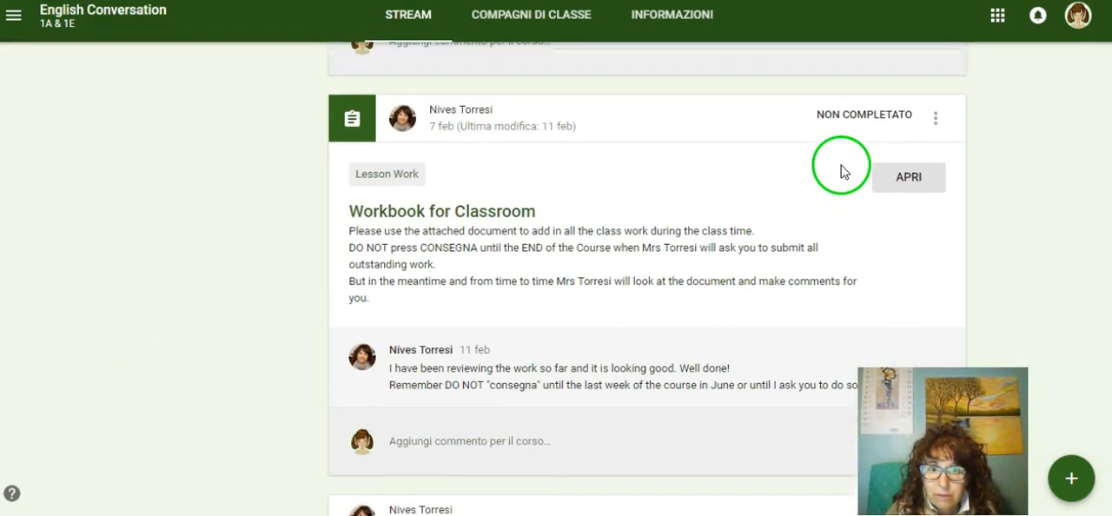
left_click(934, 122)
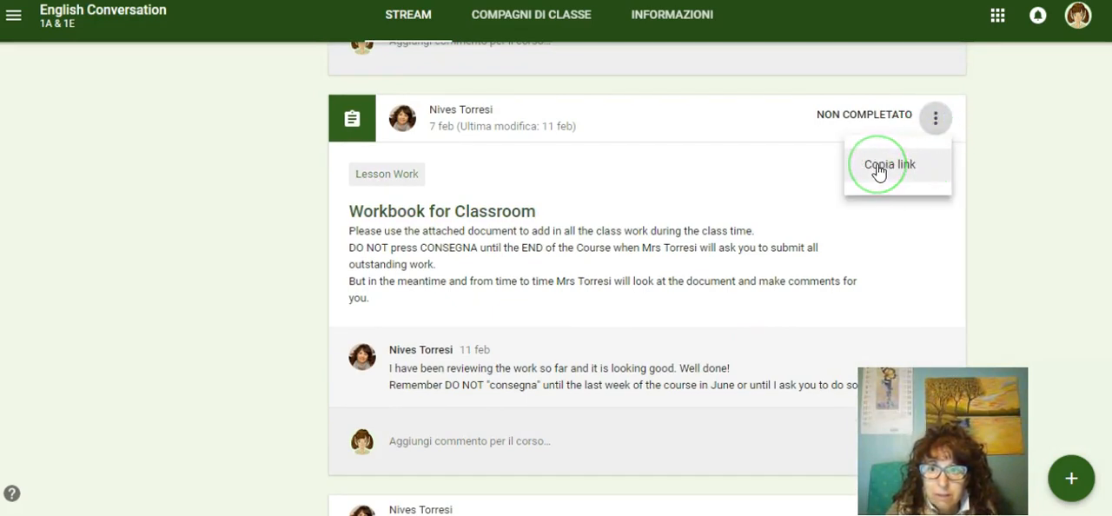
left_click(880, 170)
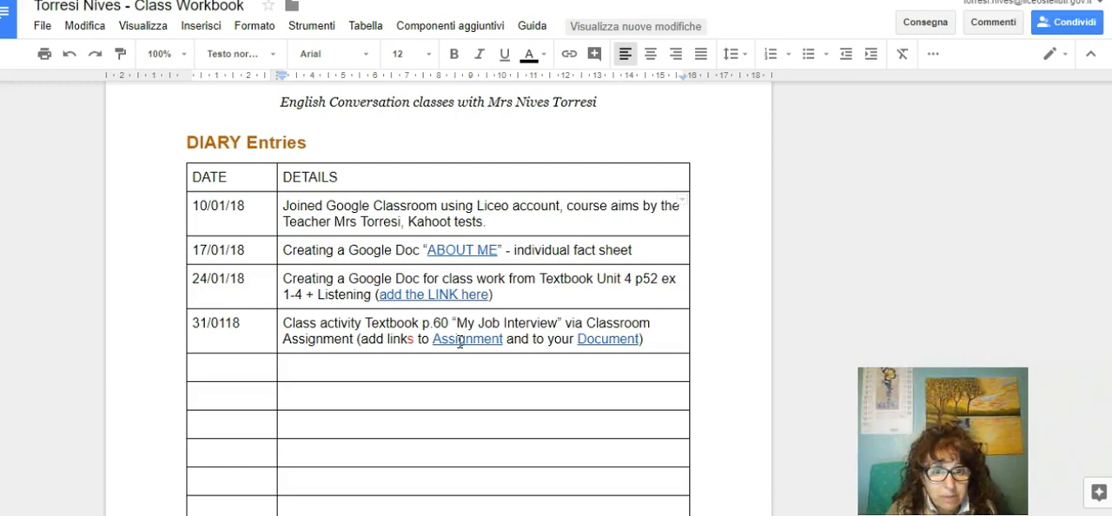
Step: Copy the Textbook Activities block on page 3, from its heading through the "Class notes:" line
scroll(611, 347, "down", 5)
scroll(611, 353, "down", 4)
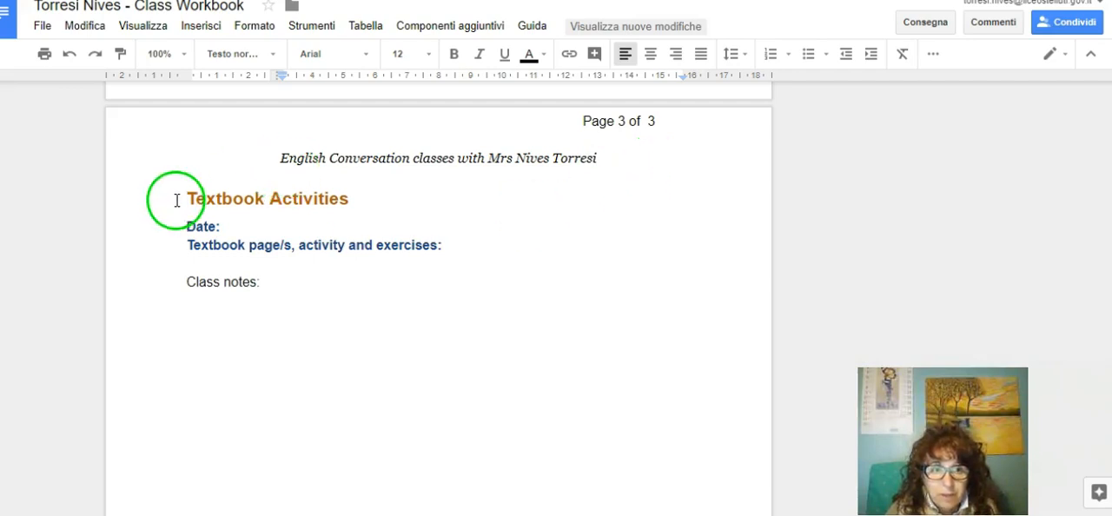
left_click(230, 226)
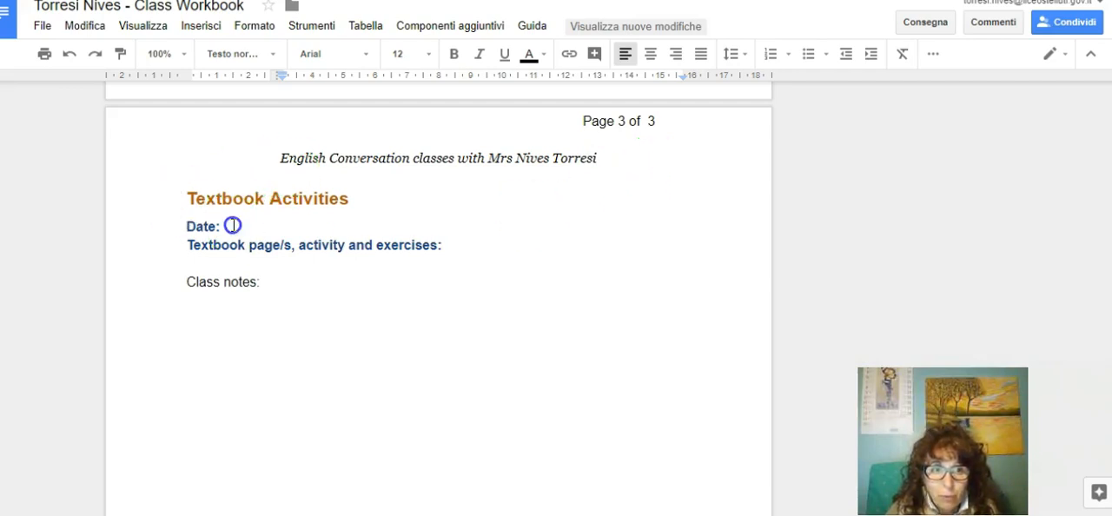
left_click(266, 225)
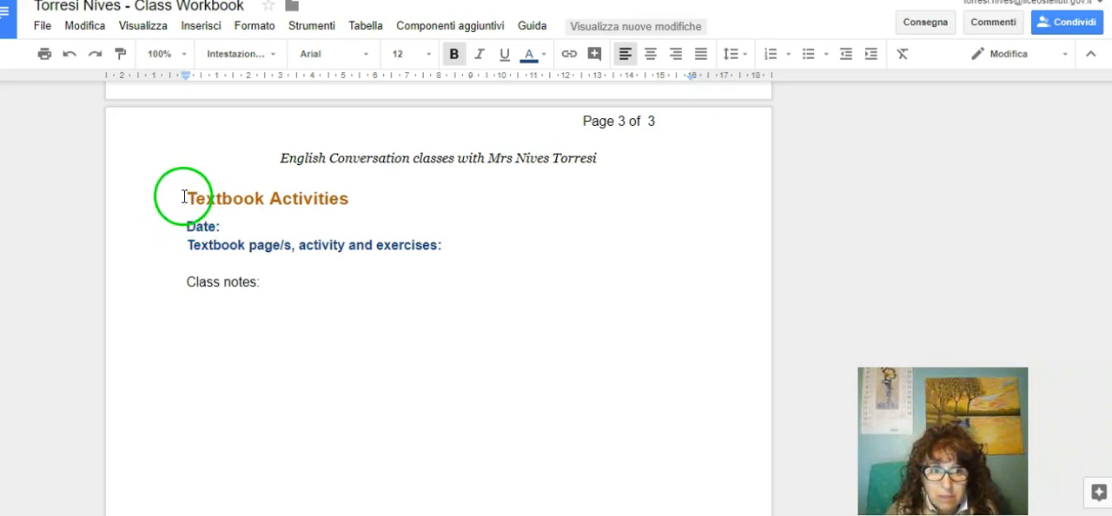
left_click_drag(183, 197, 353, 276)
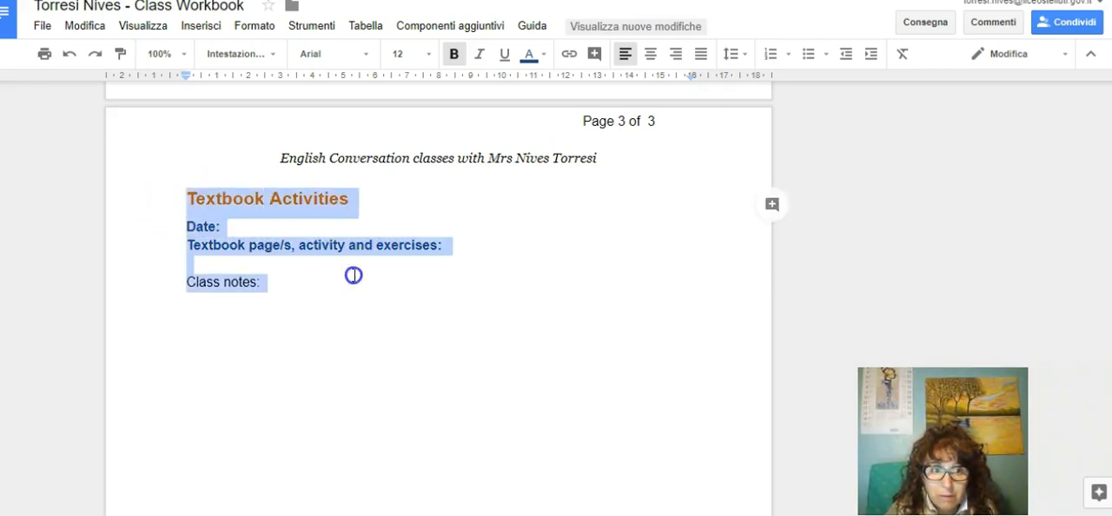
right_click(258, 199)
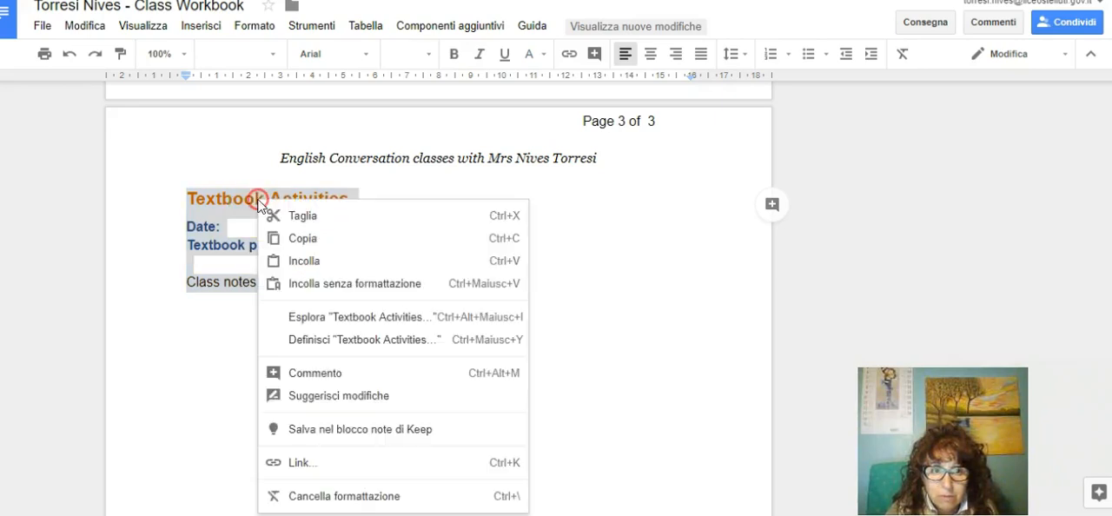
left_click(323, 237)
Step: Insert a page break after the Textbook Activities section and paste the copied block on the new page 4
scroll(551, 307, "down", 5)
left_click(201, 25)
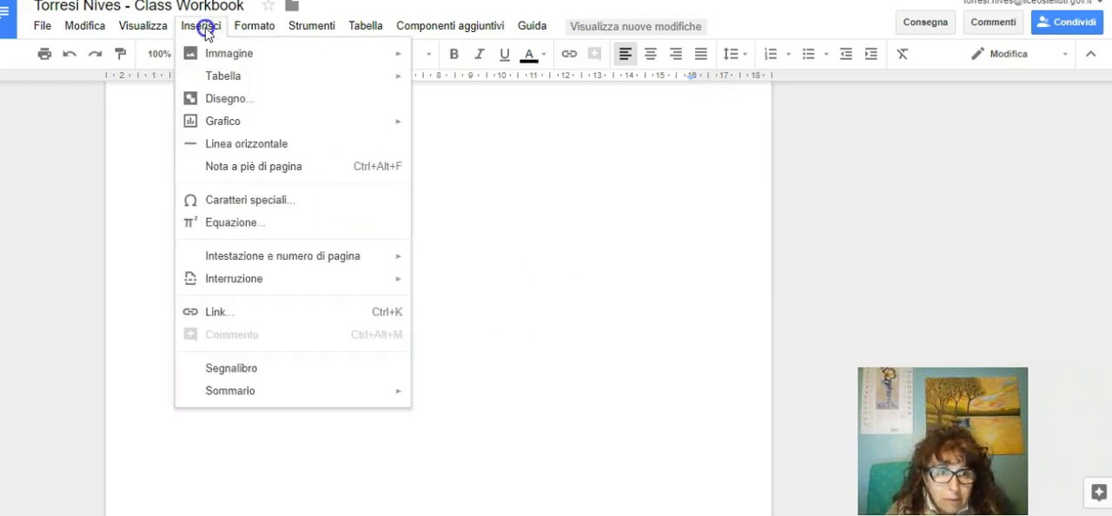
mouse_move(261, 278)
left_click(501, 291)
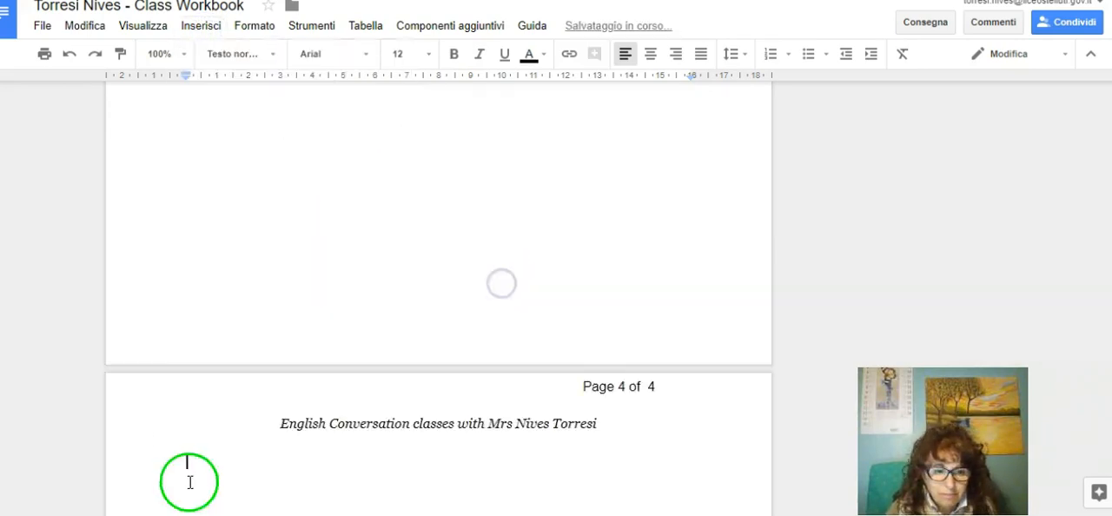
right_click(192, 183)
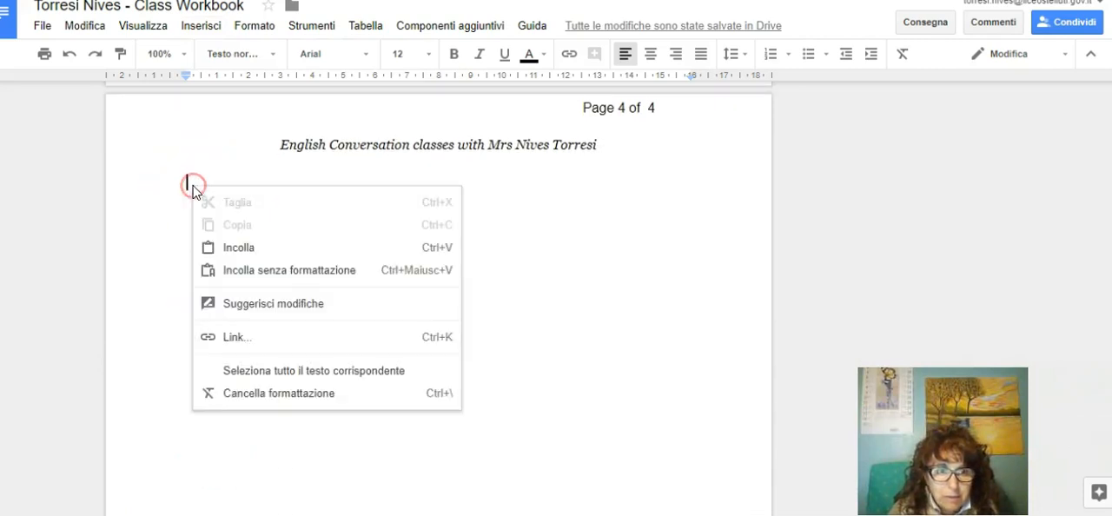
left_click(260, 250)
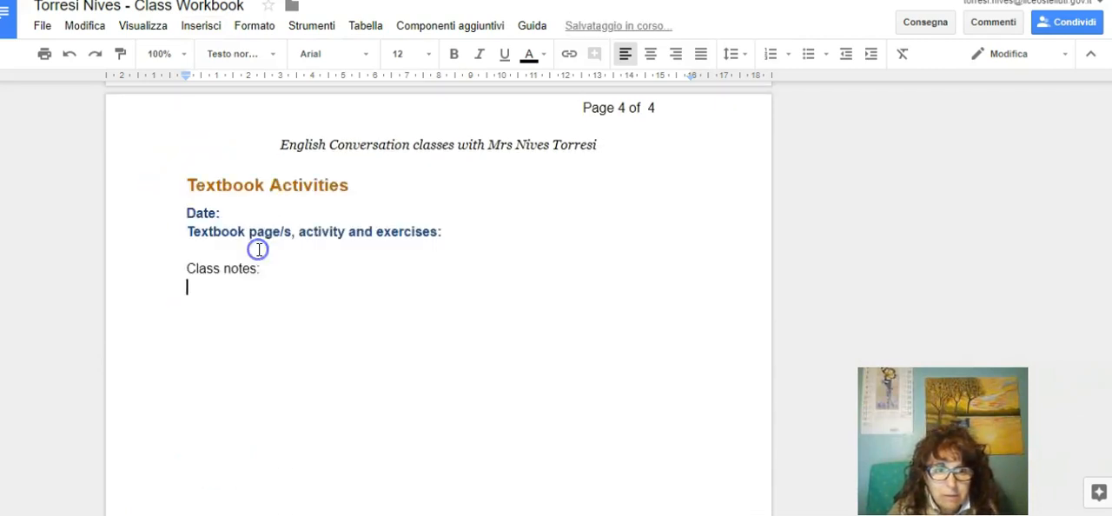
left_click(559, 372)
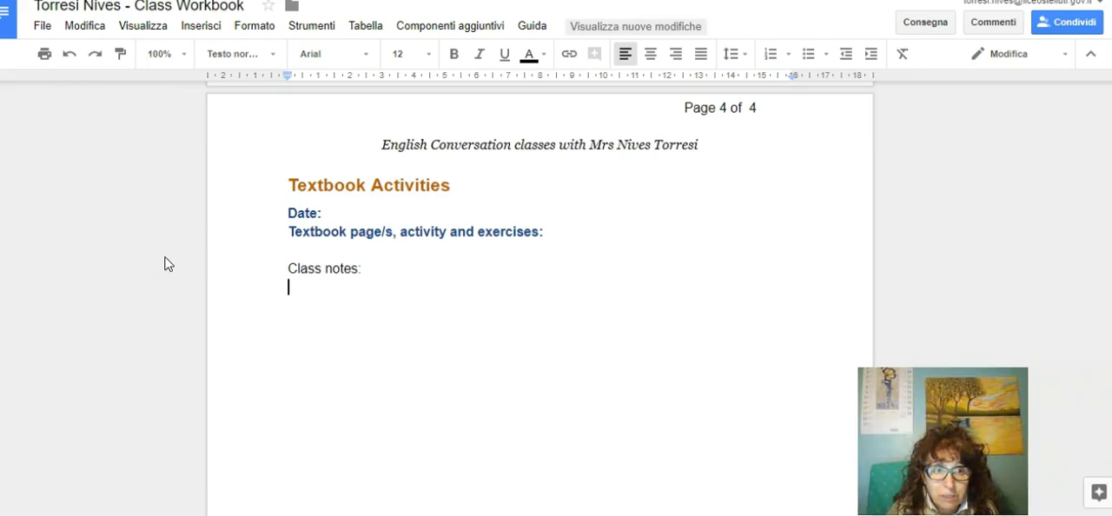
Step: Show the document outline and look through its headings down to the second Textbook Activities section
left_click(155, 27)
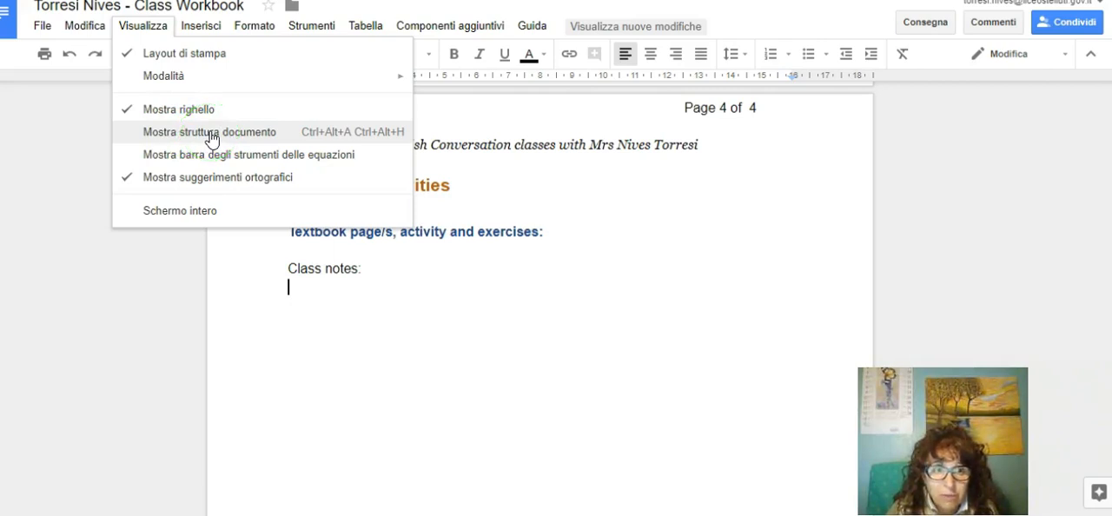
left_click(257, 131)
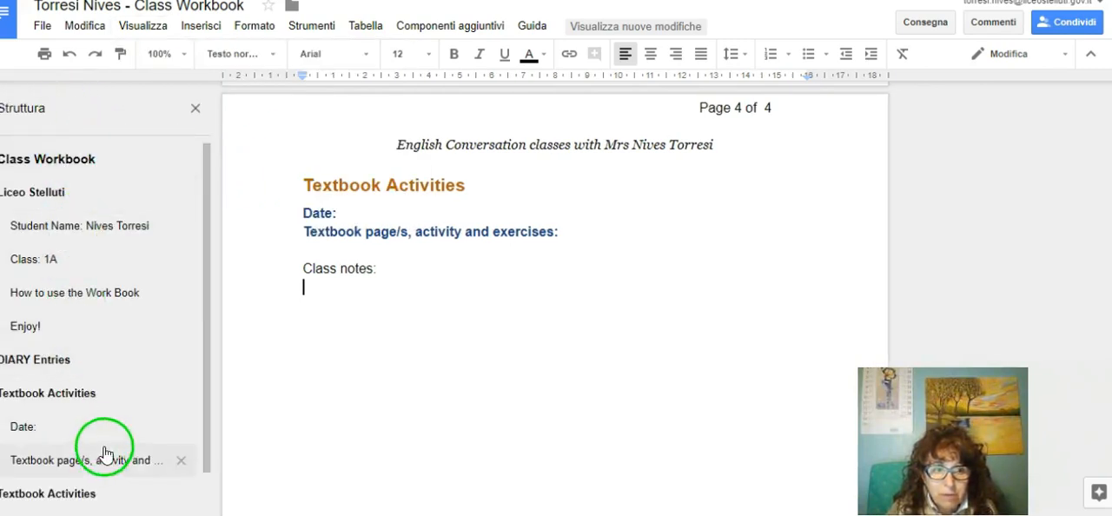
scroll(100, 434, "down", 1)
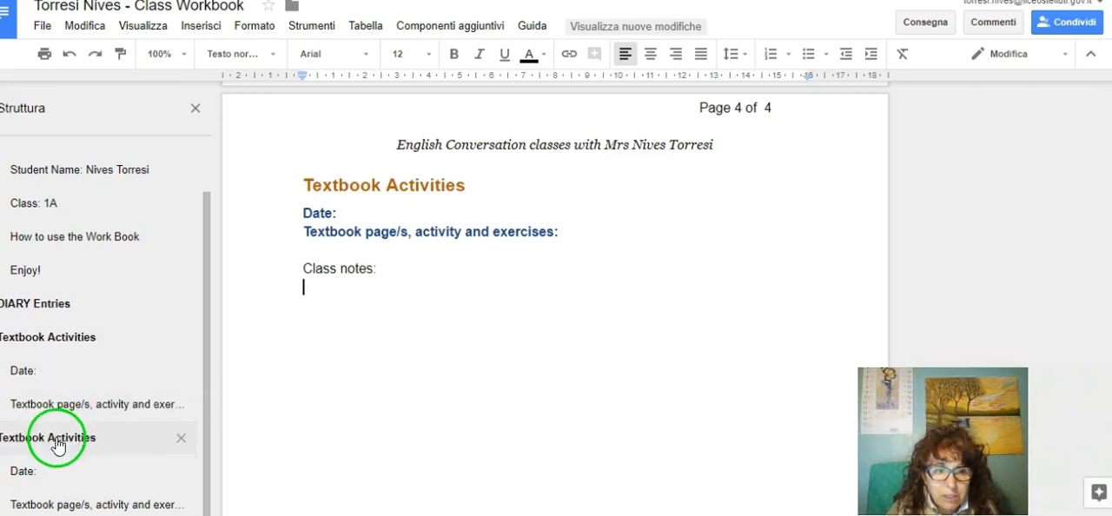
Step: Delete the duplicate "Textbook Activities" heading and its empty line at the start of page 4
left_click_drag(314, 190, 489, 177)
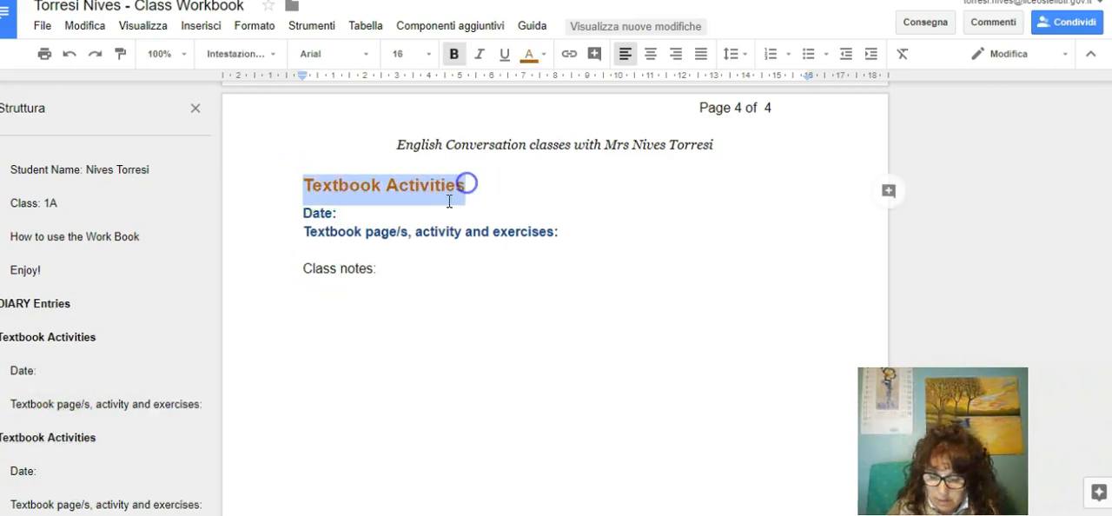
key("BackSpace")
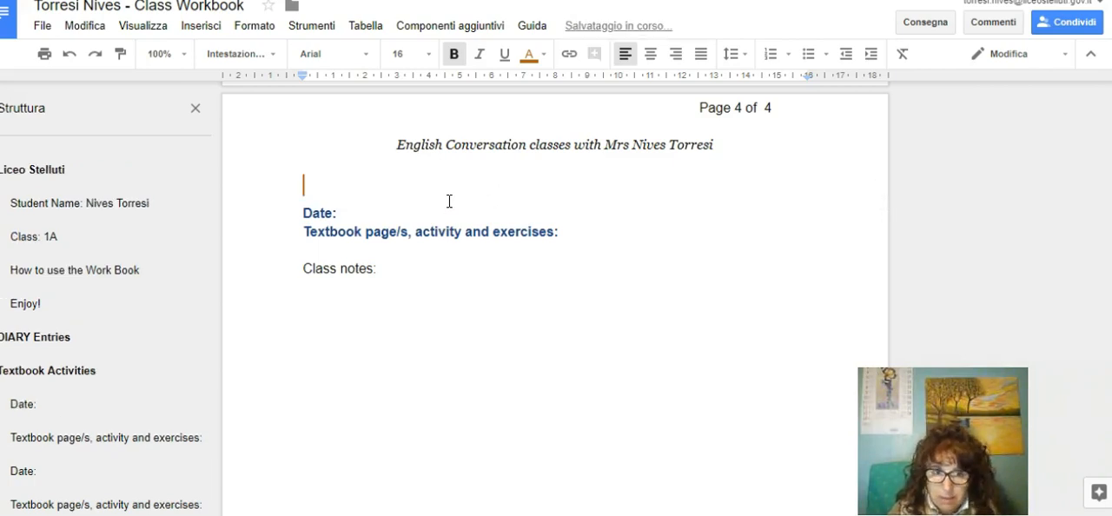
key("Delete")
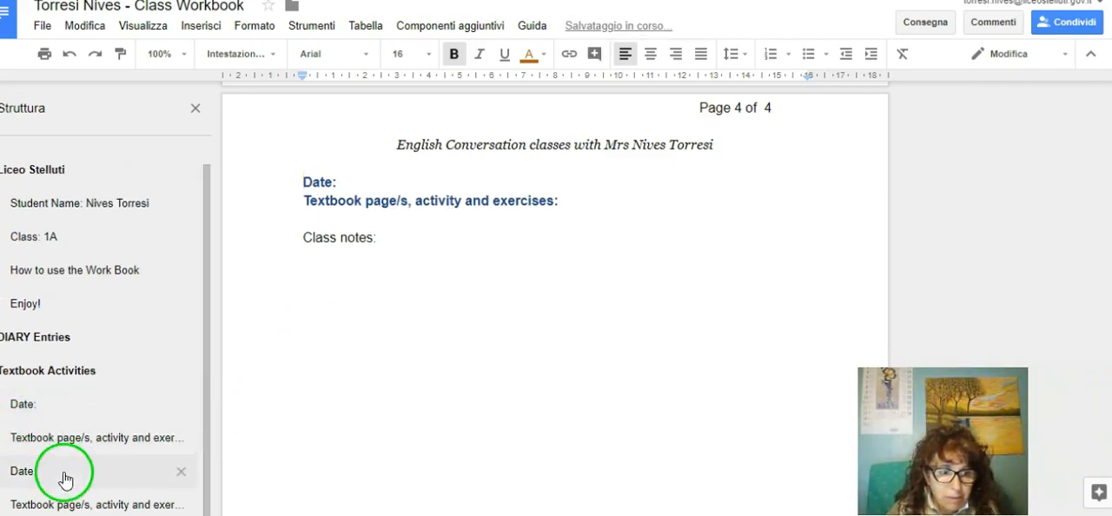
Step: On page 3, enter the date 12/02/2018 and "page 70 ex 1-6" as the textbook pages and exercises
left_click(65, 403)
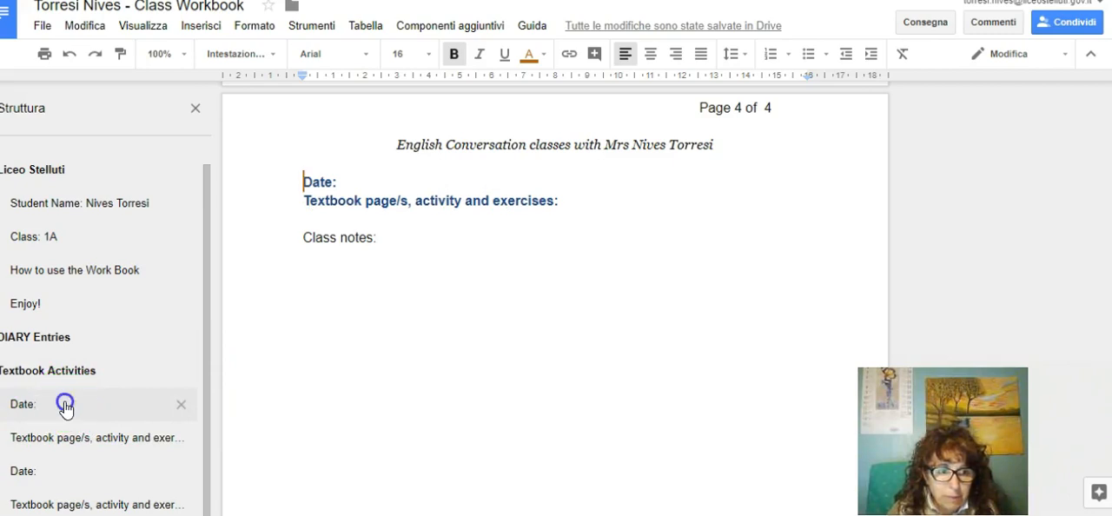
scroll(402, 172, "up", 1)
left_click(346, 249)
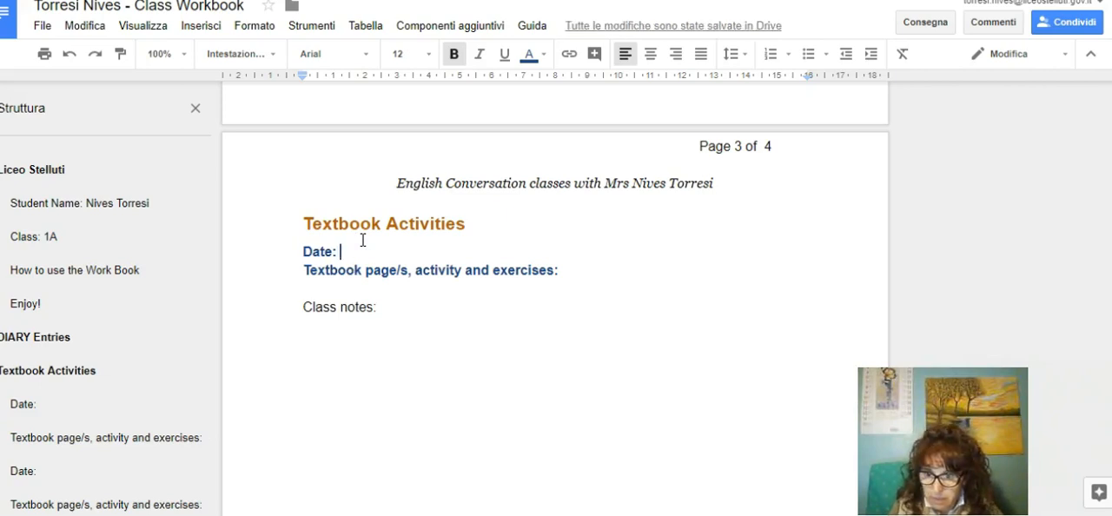
type("12/02/2018")
left_click(607, 270)
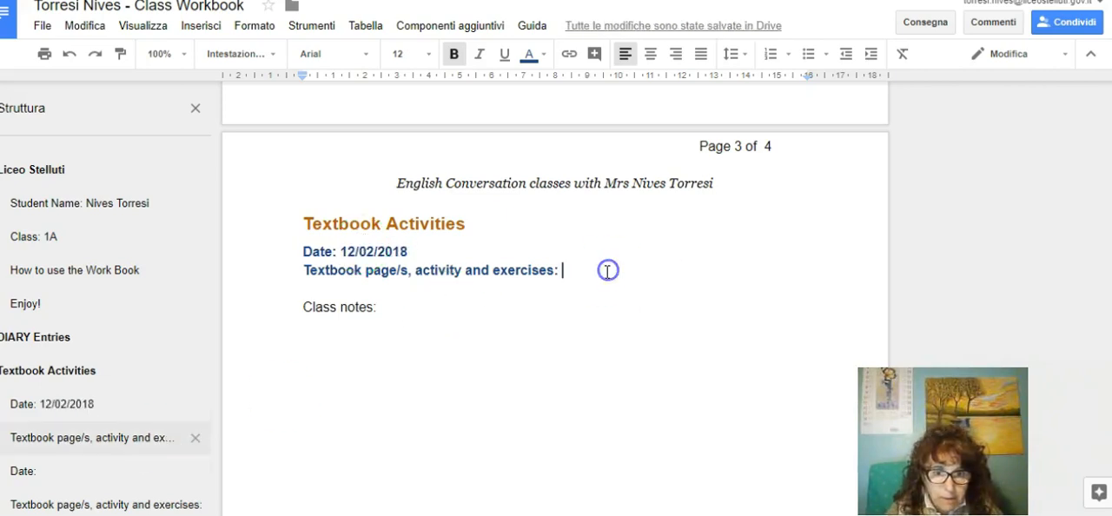
type("page 70 ex 1-")
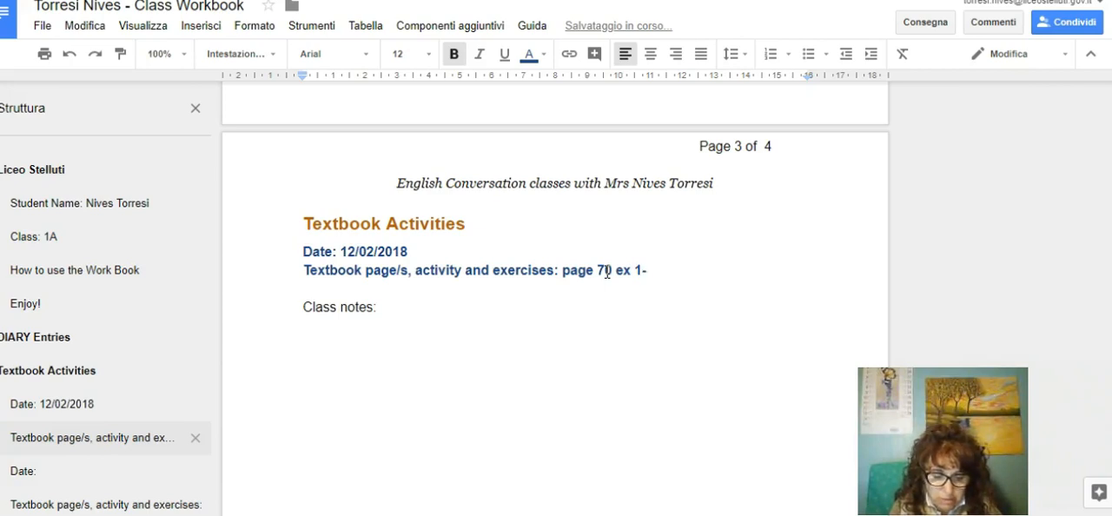
Step: Add a new line below "Class notes:" on page 3 and format that label with the Intestazione 3 style
left_click_drag(394, 295, 393, 311)
left_click(391, 311)
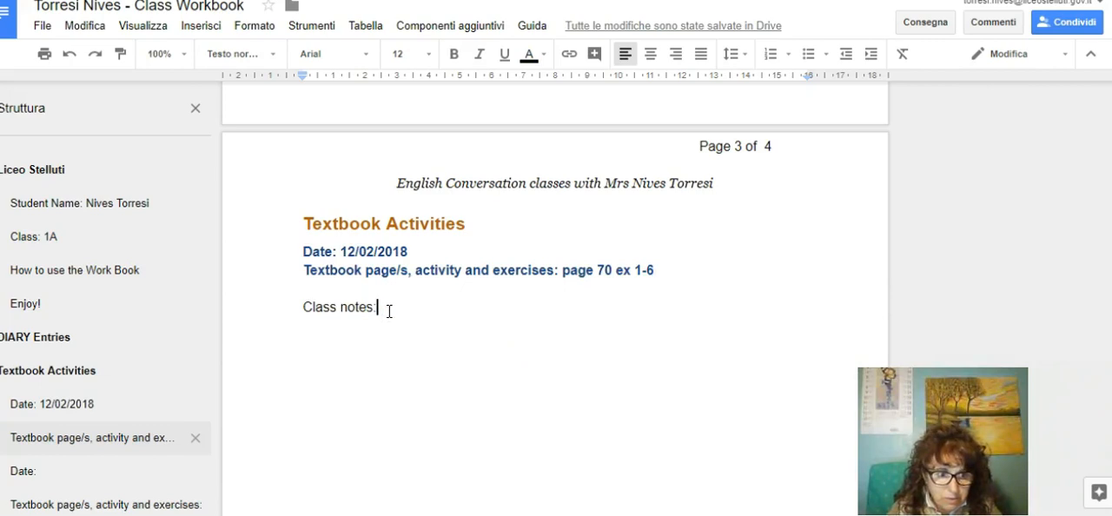
key("Return")
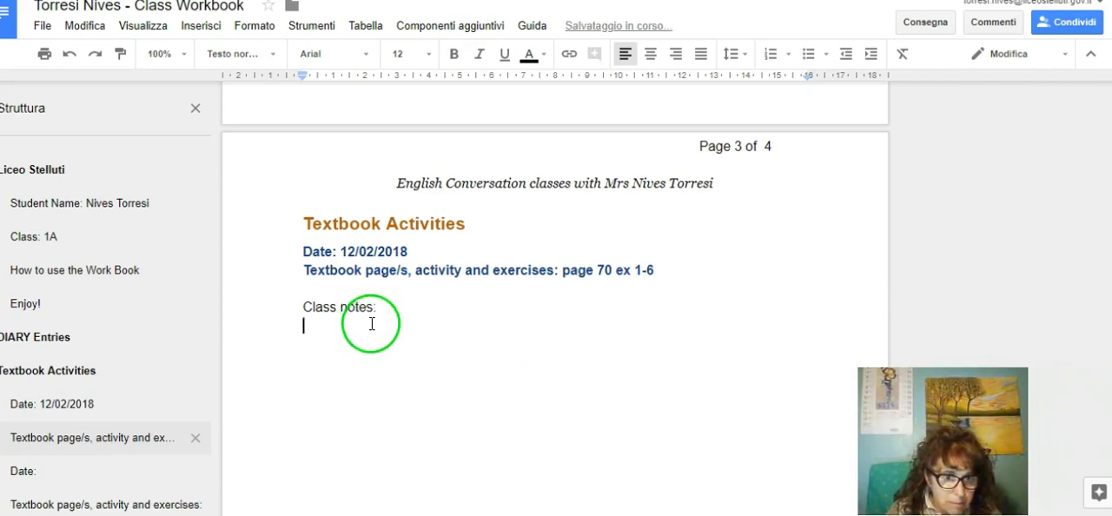
scroll(370, 322, "down", 2)
scroll(372, 323, "up", 1)
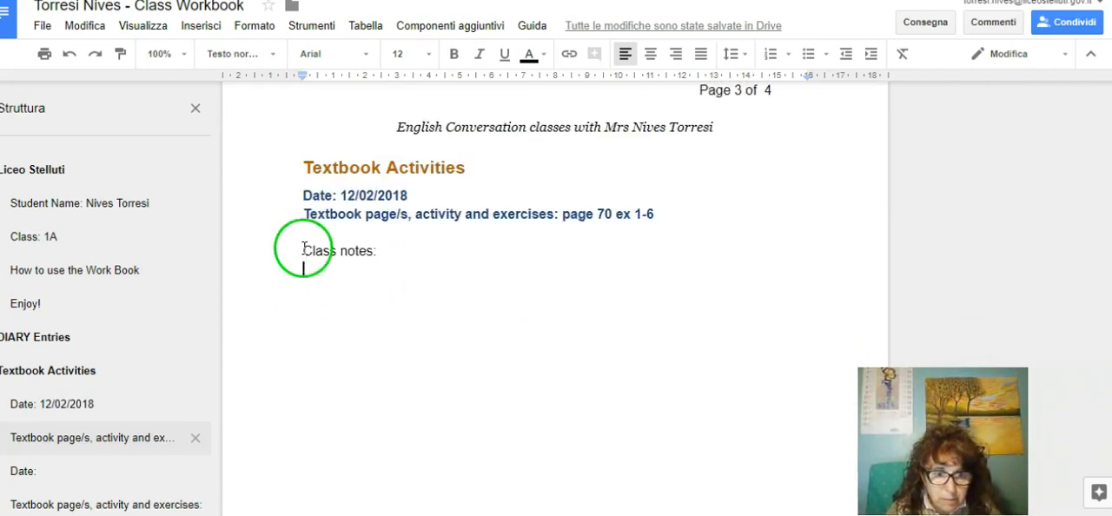
left_click_drag(304, 251, 366, 250)
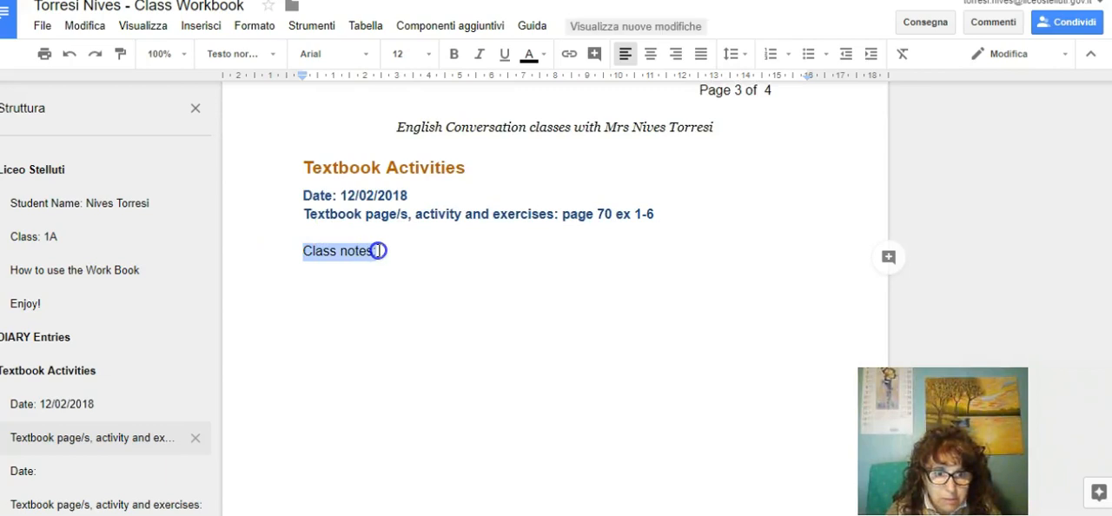
left_click(272, 55)
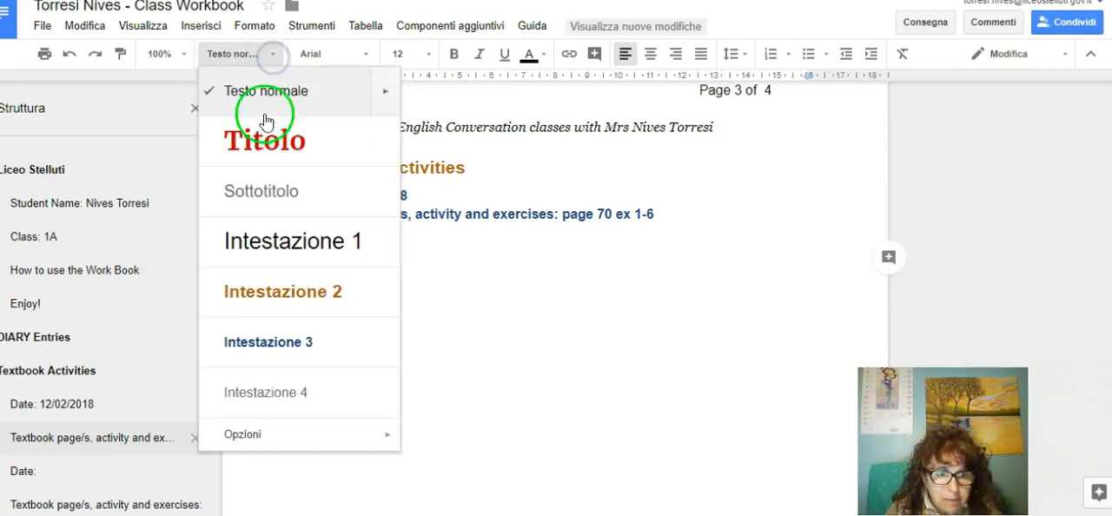
left_click(267, 341)
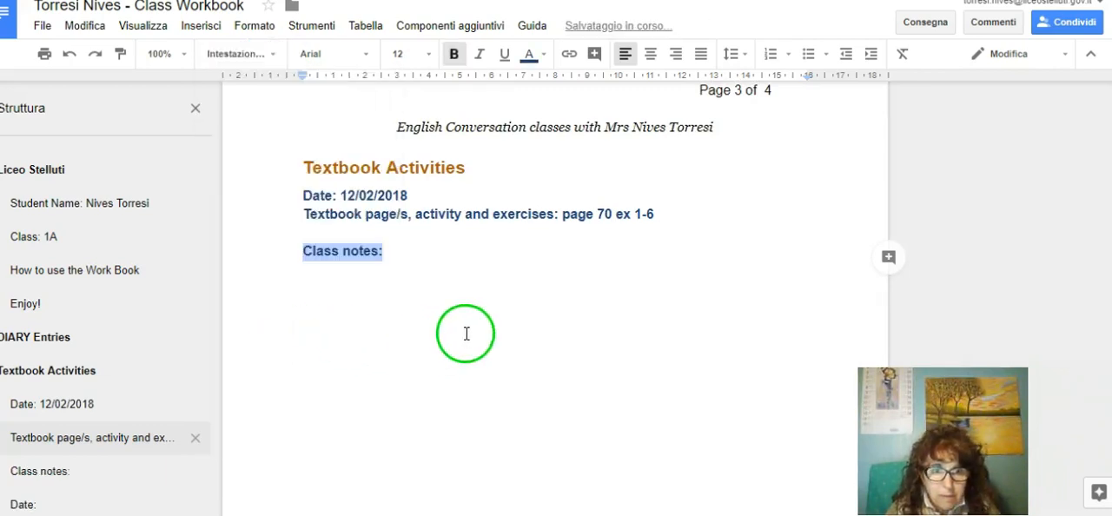
Step: Begin the class notes on page 3 with "Ex. 1 - " on the line below the label
left_click(397, 270)
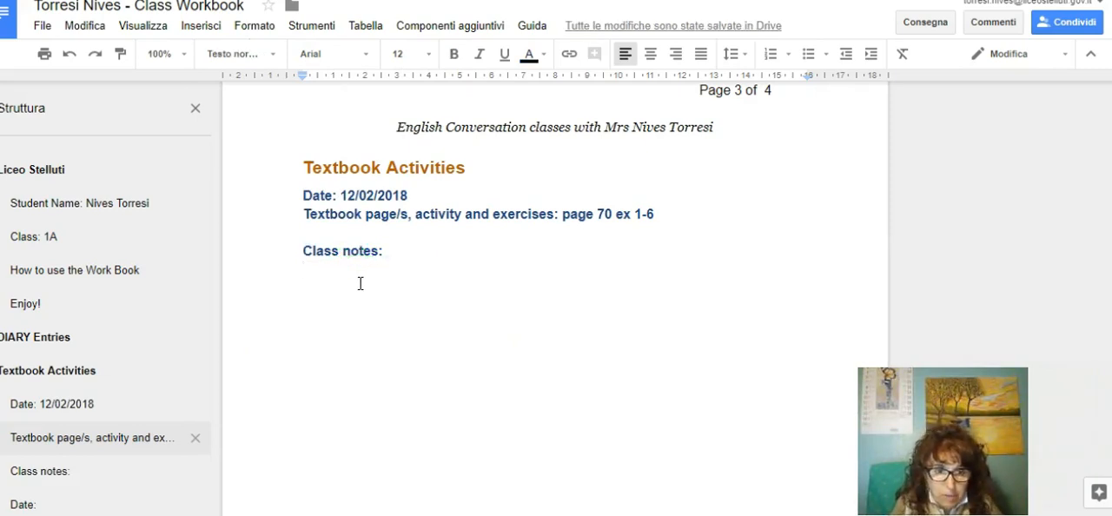
type("Ex. 1 -")
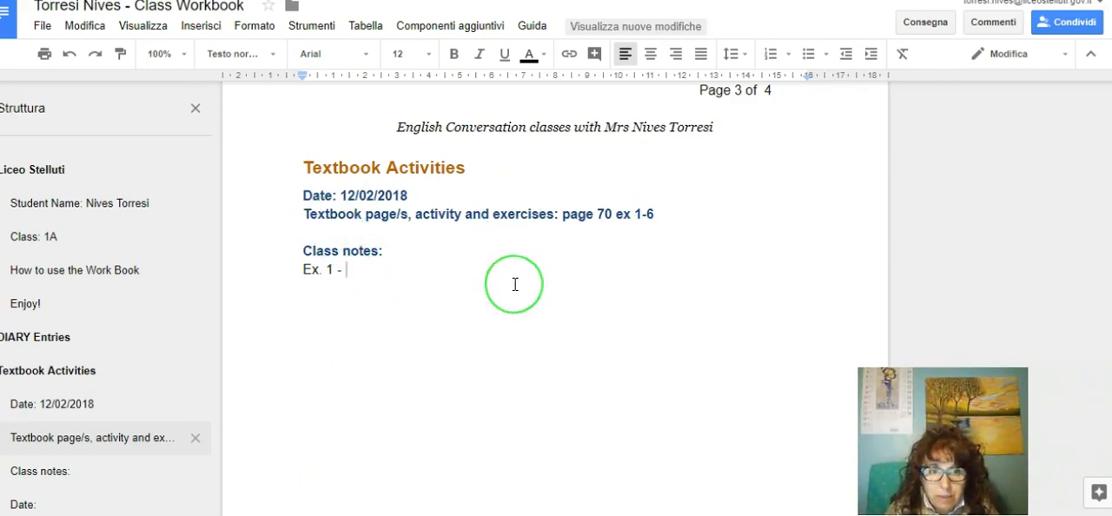
Step: Go to the blank entry on page 4 and copy its date, textbook pages and class notes lines
scroll(462, 317, "down", 3)
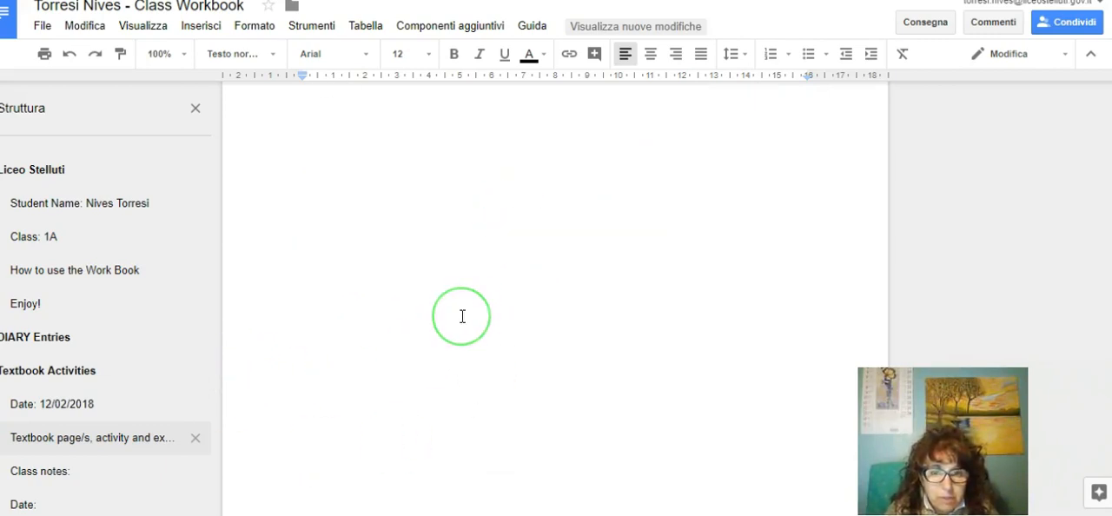
scroll(462, 316, "up", 6)
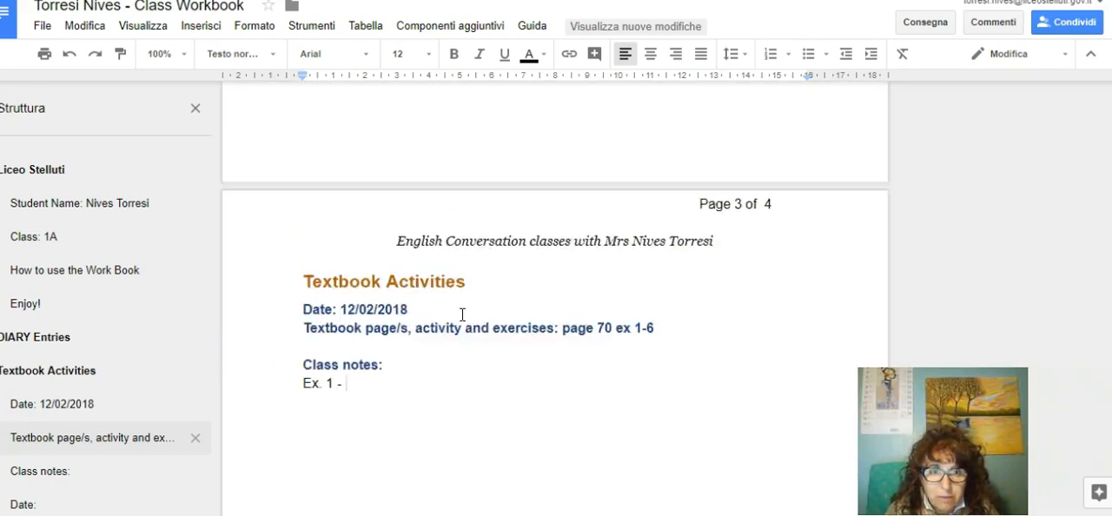
scroll(462, 315, "down", 4)
scroll(462, 313, "down", 2)
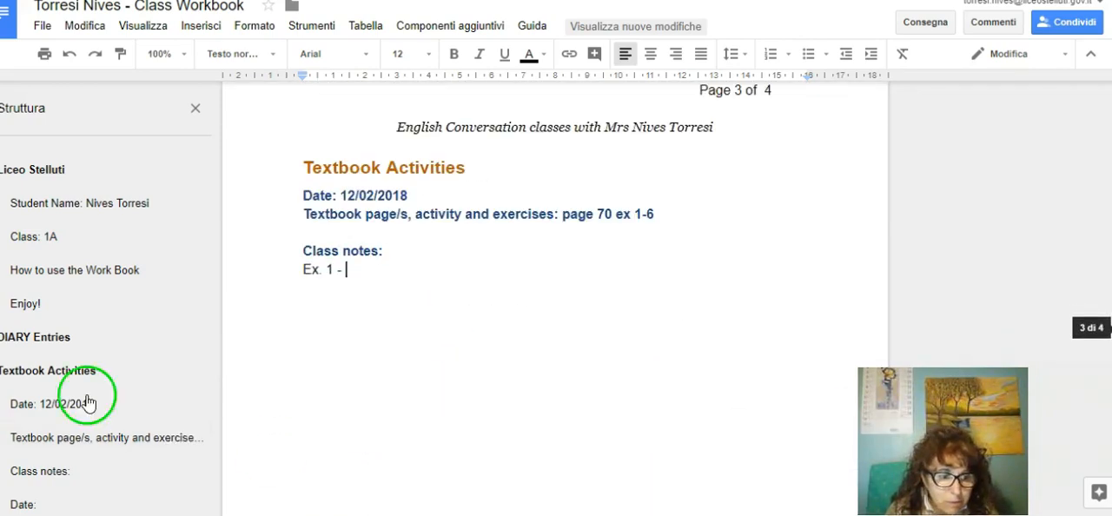
scroll(87, 395, "down", 1)
left_click(30, 472)
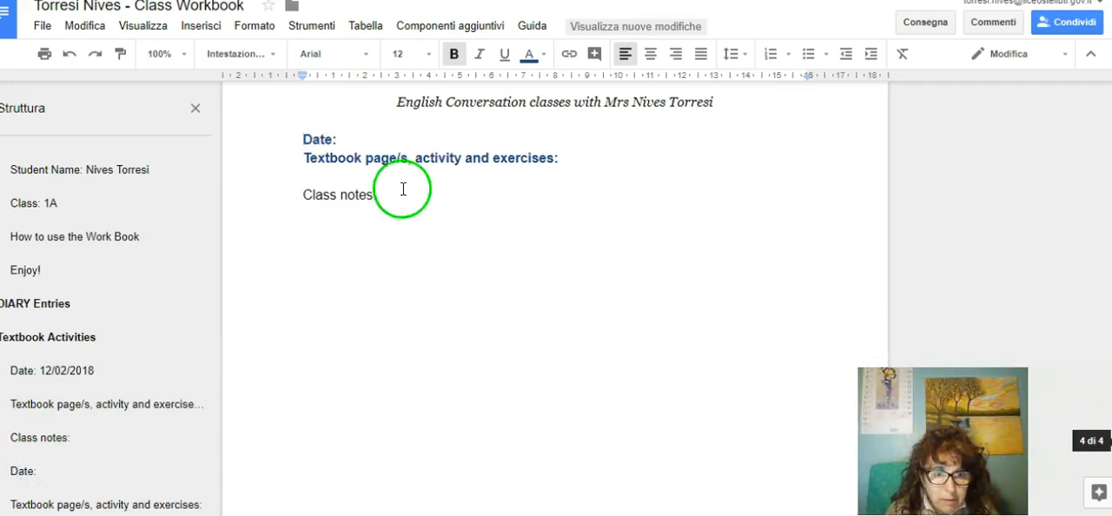
left_click_drag(301, 139, 376, 204)
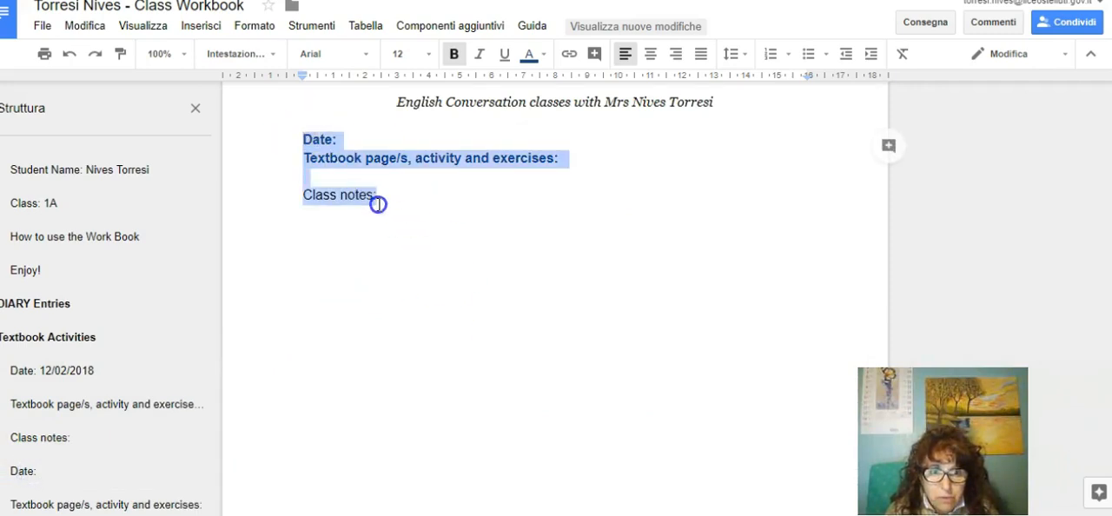
right_click(347, 189)
left_click(396, 217)
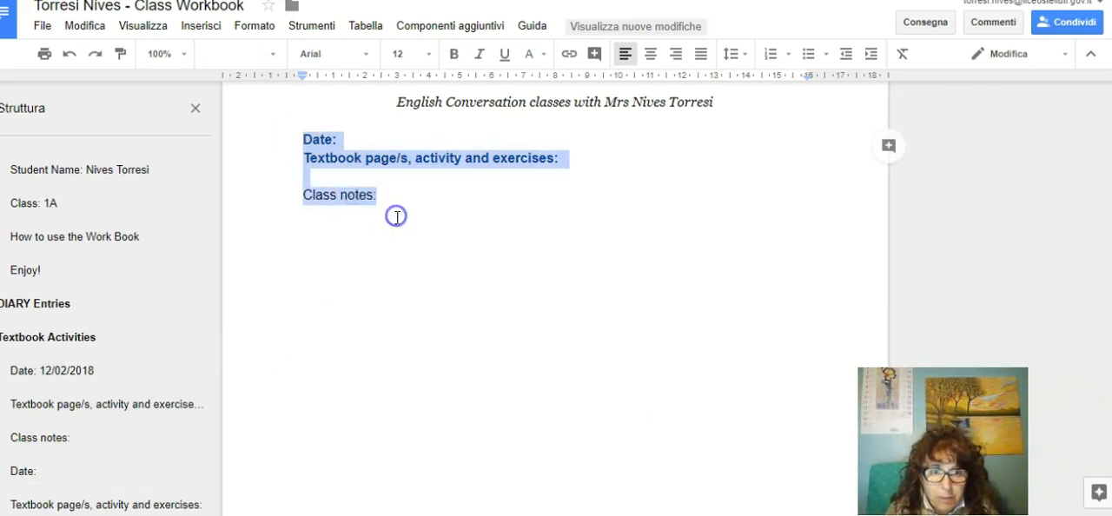
Step: Insert a page break below the blank entry on page 4 and paste the copied lines on page 5
left_click(375, 264)
left_click(319, 211)
left_click(200, 26)
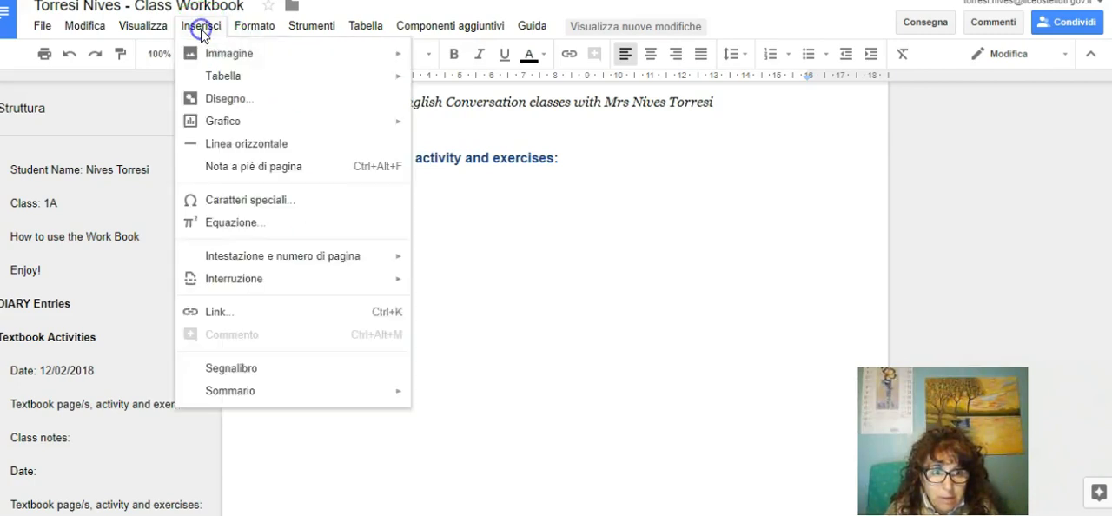
left_click(265, 278)
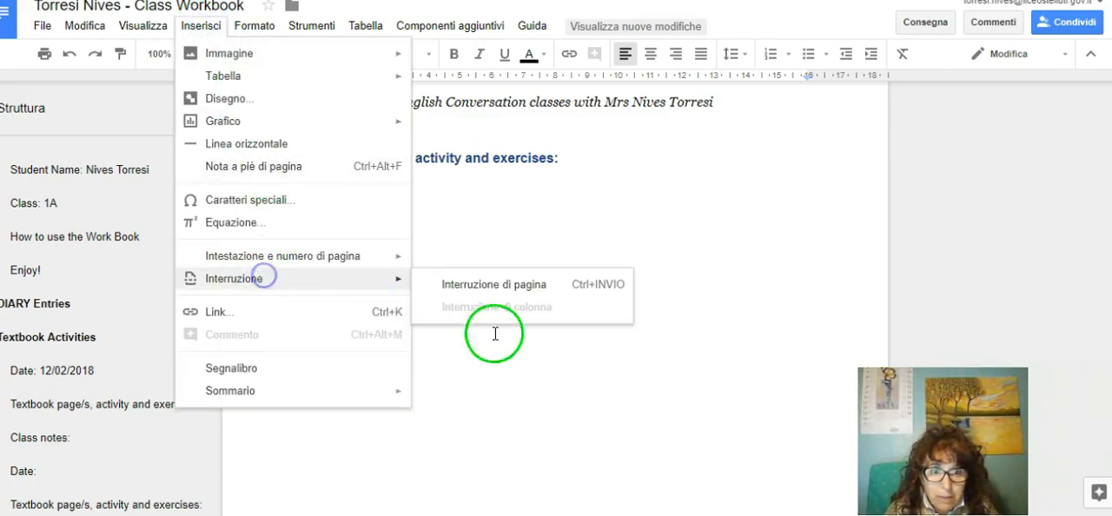
left_click(516, 285)
key("ctrl+v")
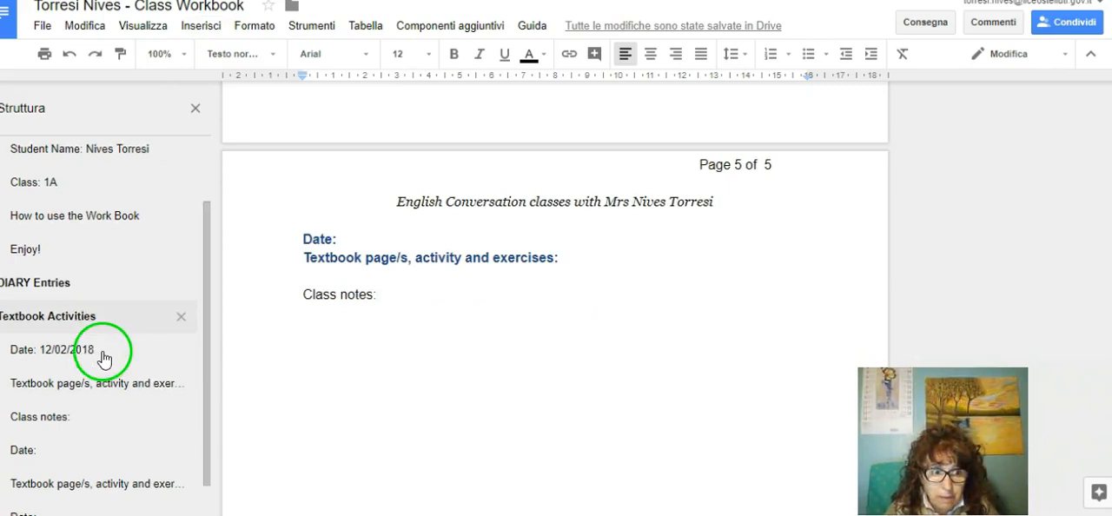
Step: Review the new entries in the outline and display the list of paragraph styles, leaving the style as it is
scroll(96, 391, "down", 1)
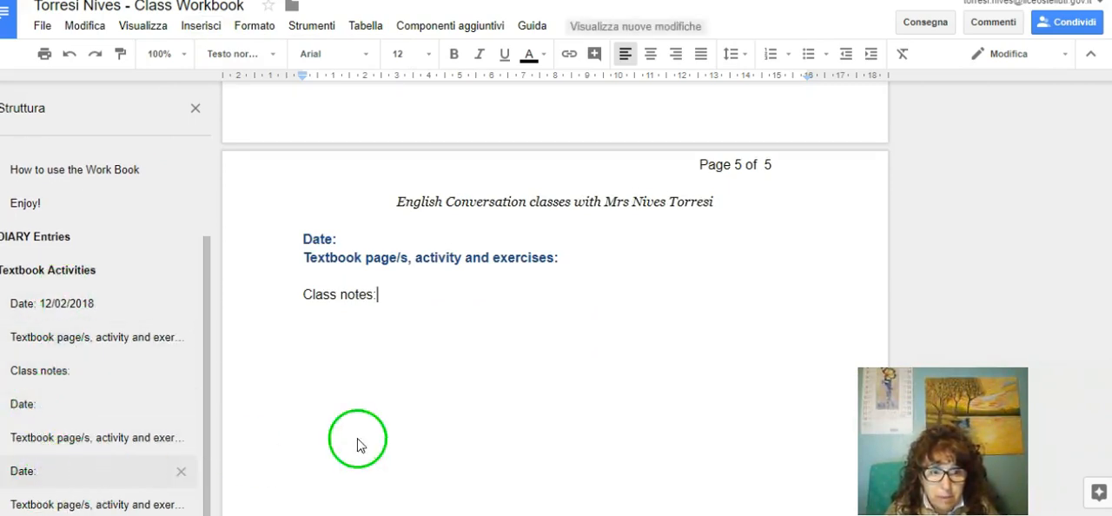
left_click(272, 54)
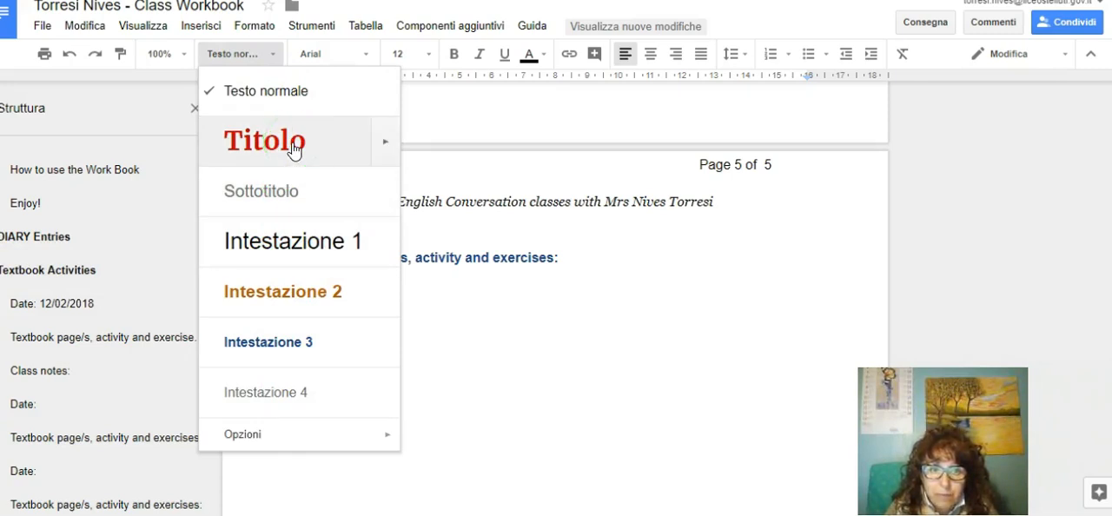
left_click(599, 340)
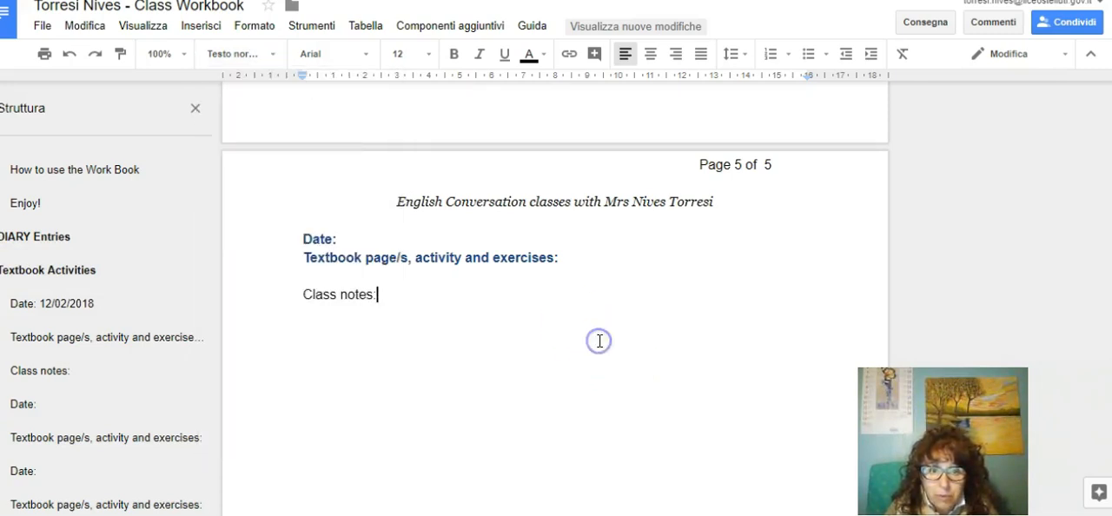